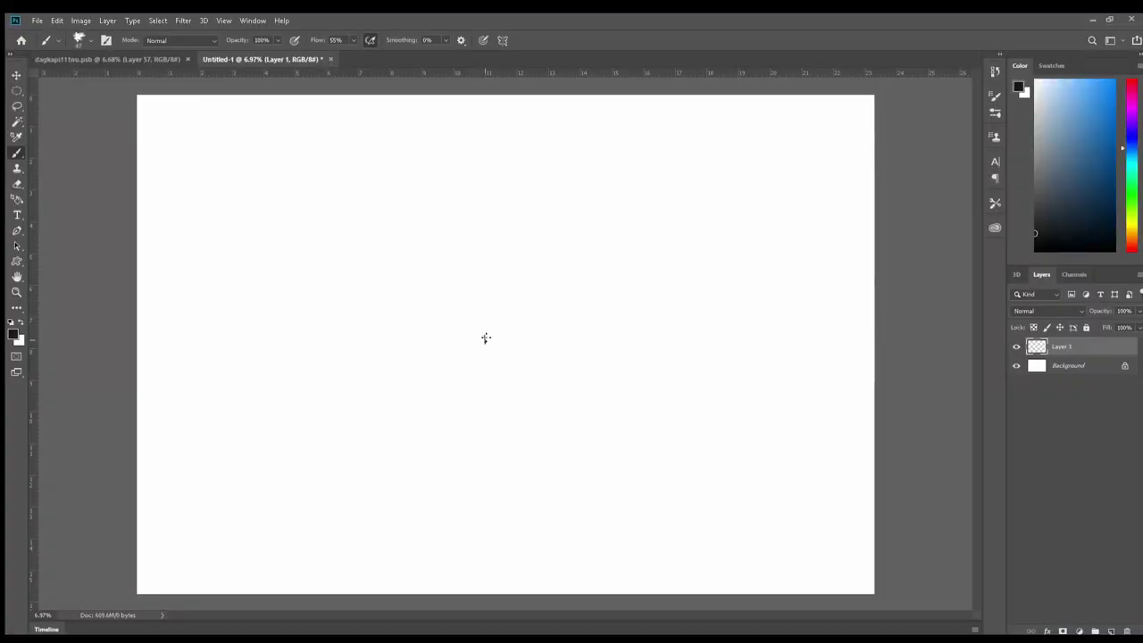
Sketch the lip lines, teeth, tongue outline and round head outline around the mouth.
drag(351, 296, 606, 296)
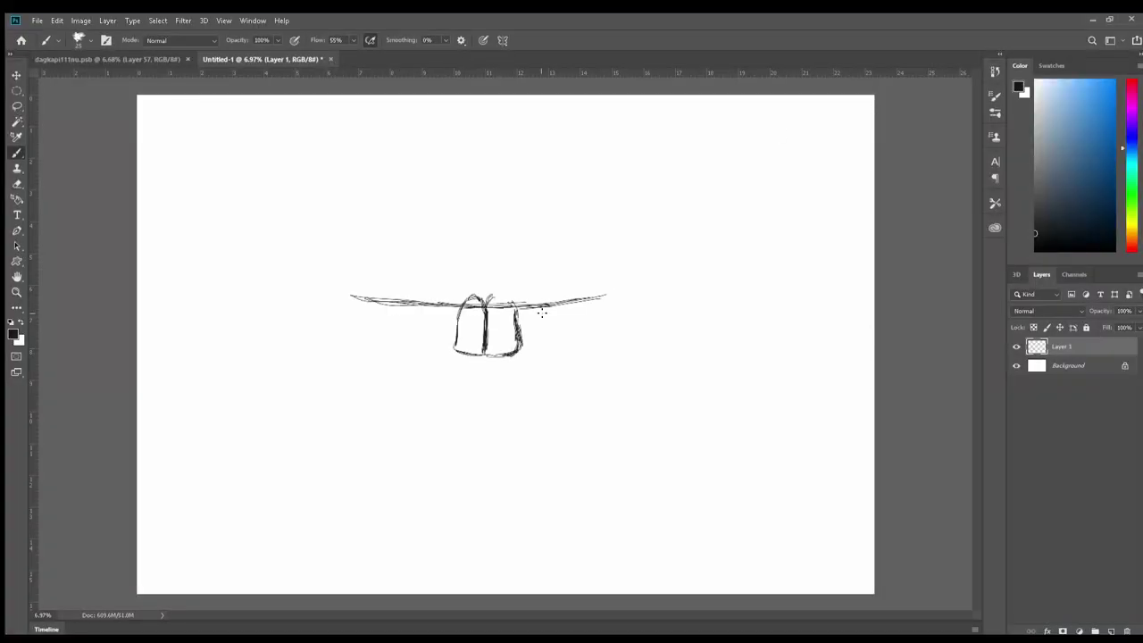
drag(413, 341, 572, 331)
mouse_move(599, 331)
mouse_down()
mouse_move(552, 393)
mouse_move(616, 319)
mouse_move(554, 370)
mouse_up()
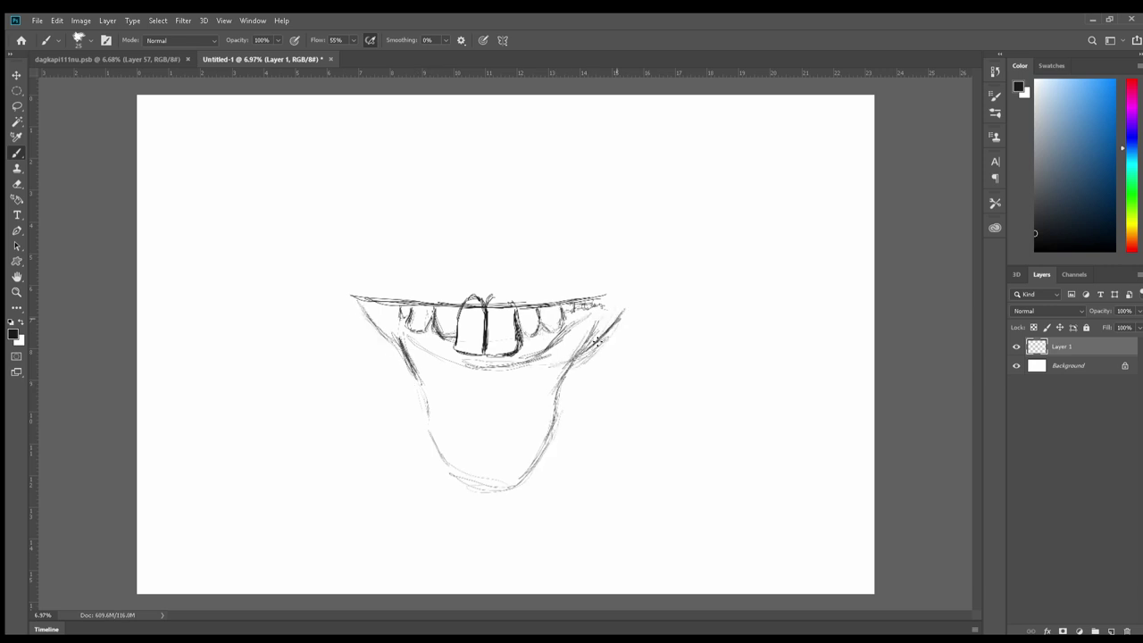
drag(350, 277, 656, 273)
drag(393, 268, 353, 411)
drag(312, 288, 666, 259)
drag(290, 339, 683, 384)
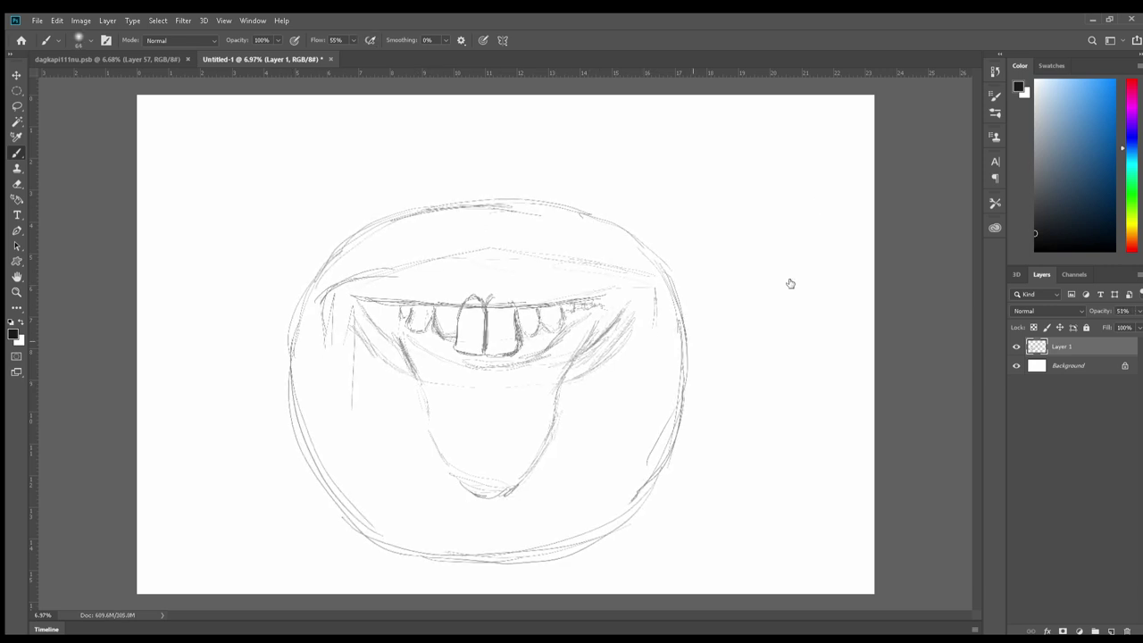
On a new layer, paint the tongue pink with a dark lip line and darkened tongue sides.
click(1068, 143)
mouse_move(402, 338)
mouse_down()
mouse_move(546, 440)
mouse_move(581, 328)
mouse_up()
drag(447, 375, 487, 433)
click(1079, 216)
mouse_move(406, 335)
mouse_down()
mouse_move(568, 335)
mouse_move(609, 312)
mouse_move(375, 309)
mouse_up()
drag(569, 356, 572, 380)
drag(400, 340, 418, 389)
click(1054, 136)
Paint the teeth beige on a new layer.
key(ctrl+shift+alt+n)
mouse_move(460, 310)
mouse_down()
mouse_move(457, 348)
mouse_move(502, 308)
mouse_up()
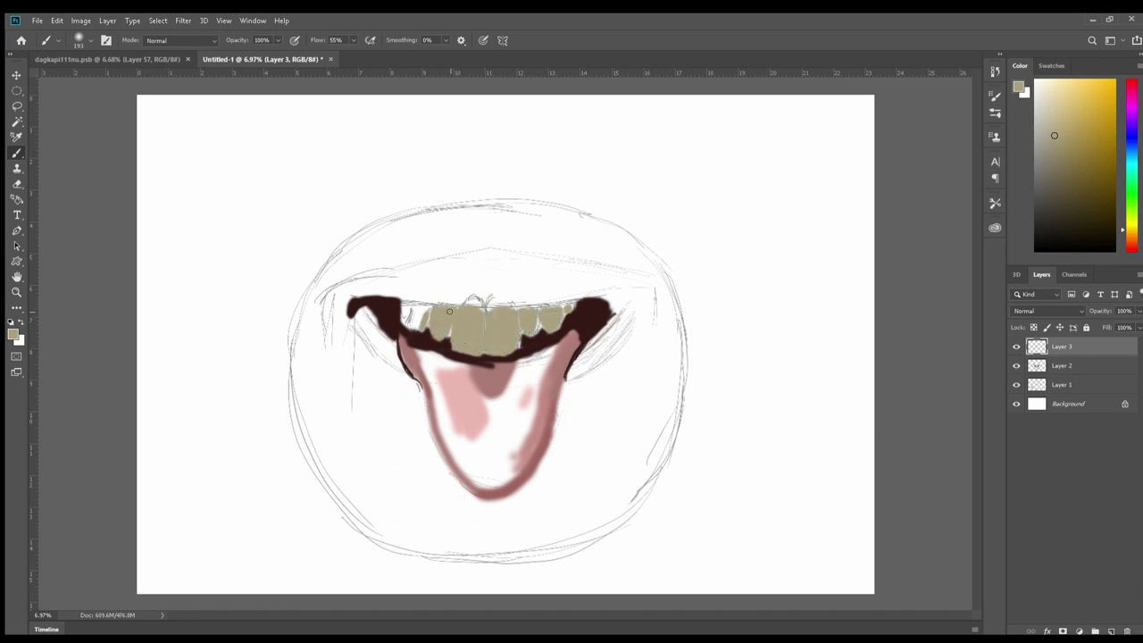
drag(420, 295, 505, 255)
Paint an olive moustache across the upper lip on a new layer.
key(ctrl+z)
key(ctrl+shift+alt+n)
drag(401, 268, 326, 344)
mouse_move(331, 295)
mouse_down()
mouse_move(402, 254)
mouse_move(451, 268)
mouse_up()
mouse_move(366, 299)
mouse_down()
mouse_move(639, 335)
mouse_move(572, 375)
mouse_up()
Add brown mouth shading on a new layer and cover the upper lip in dark olive.
alt+click(540, 429)
key(ctrl+shift+alt+n)
drag(357, 323, 416, 384)
key(alt+bracketleft)
alt+click(482, 290)
drag(429, 304, 594, 254)
drag(366, 304, 625, 286)
mouse_move(326, 331)
mouse_down()
mouse_move(625, 268)
mouse_move(434, 274)
mouse_move(638, 321)
mouse_up()
Fill the tongue with pink and paint a dark maroon line along its top and inside the mouth.
key(alt+bracketleft)
key(alt+bracketleft)
alt+click(501, 384)
mouse_move(536, 349)
mouse_down()
mouse_move(437, 414)
mouse_move(509, 473)
mouse_up()
drag(433, 402, 466, 483)
alt+click(447, 356)
drag(411, 352, 554, 350)
drag(616, 313, 367, 308)
Dab crimson spots on the tongue and shade its edges and lower part in mauve.
click(1074, 181)
drag(572, 338, 564, 366)
drag(538, 393, 534, 421)
mouse_move(446, 406)
mouse_down()
mouse_move(449, 438)
mouse_move(433, 447)
mouse_up()
alt+click(483, 451)
drag(474, 433, 500, 482)
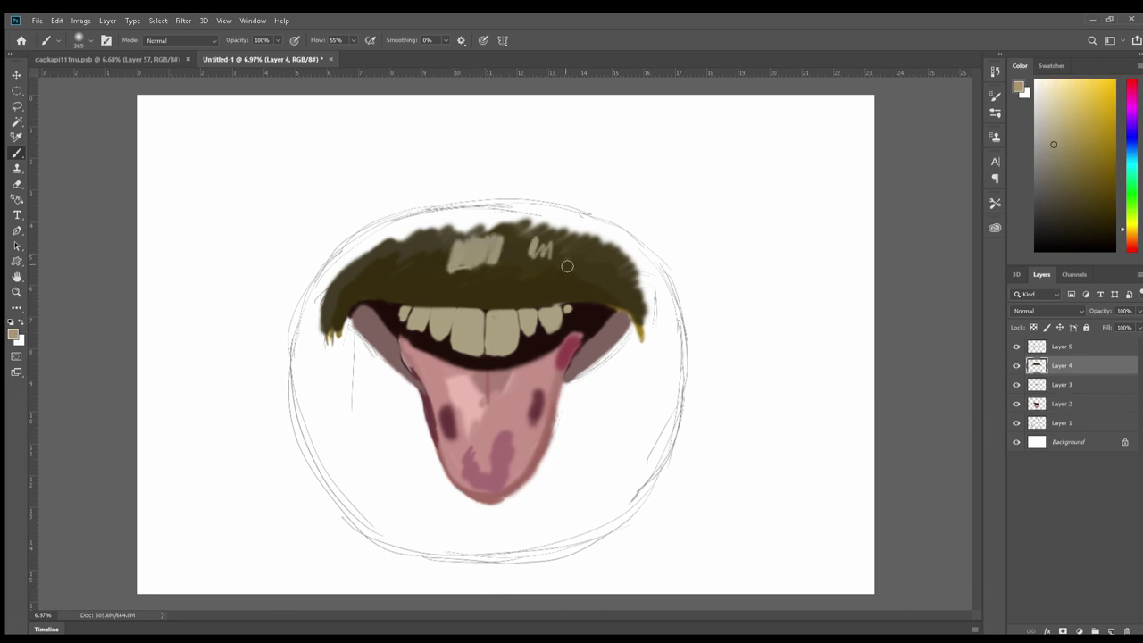
mouse_move(465, 371)
mouse_down()
mouse_move(442, 401)
mouse_move(448, 438)
mouse_up()
mouse_move(536, 420)
mouse_down()
mouse_move(567, 339)
mouse_move(581, 367)
mouse_move(420, 357)
mouse_up()
Paint a dark maroon edge along the tongue's left side on the mouth shading layer.
key(e)
key(alt+period)
key(b)
alt+click(406, 353)
drag(416, 397, 393, 335)
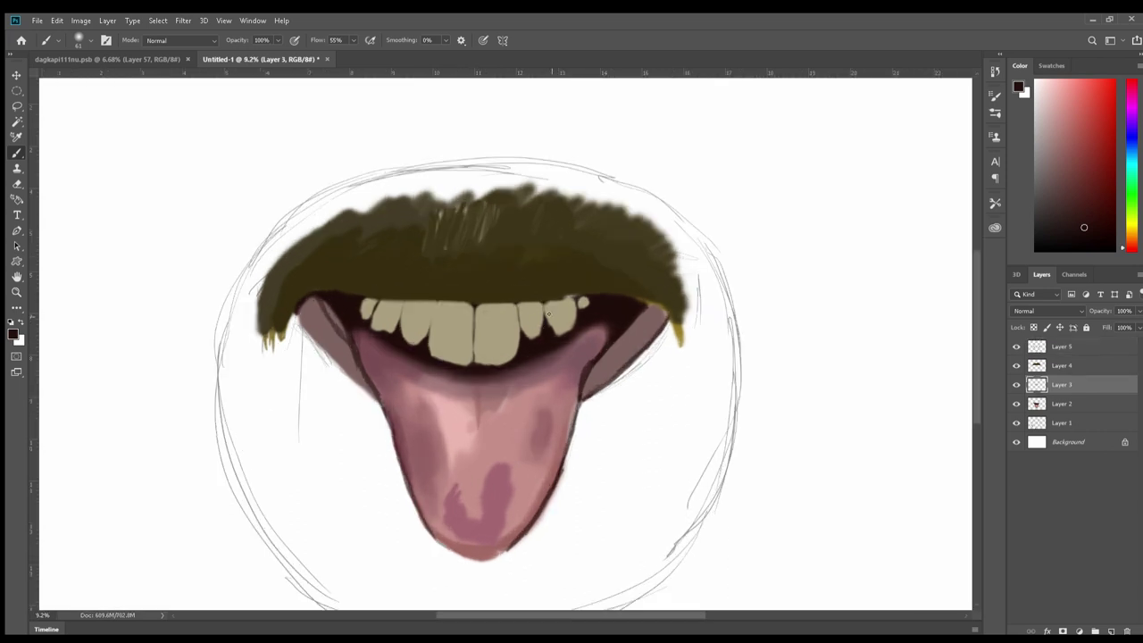
Tint the teeth teal-green across the centre, left and right.
mouse_move(530, 316)
mouse_down()
mouse_move(532, 334)
mouse_move(572, 323)
mouse_up()
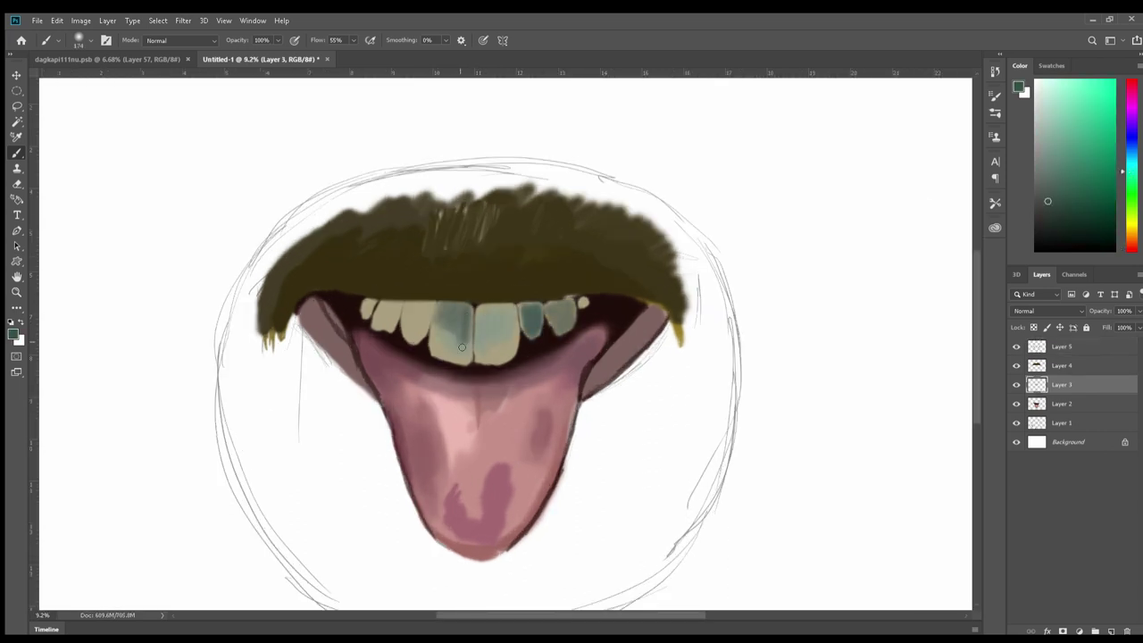
drag(447, 308, 456, 344)
drag(482, 313, 495, 304)
drag(384, 312, 424, 335)
alt+click(411, 306)
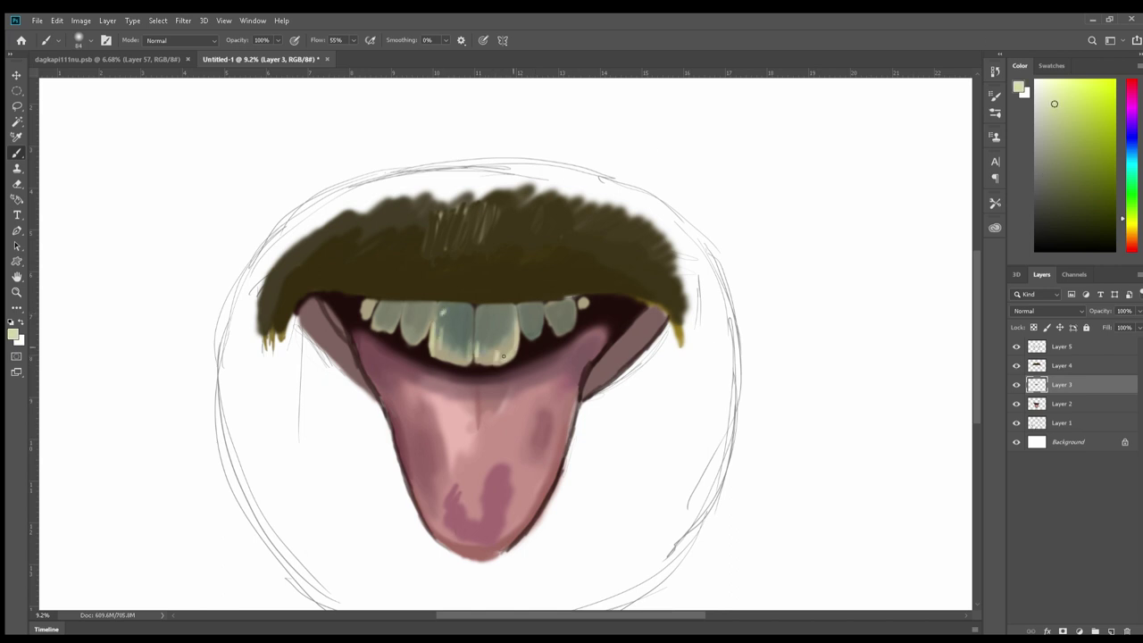
alt+click(436, 343)
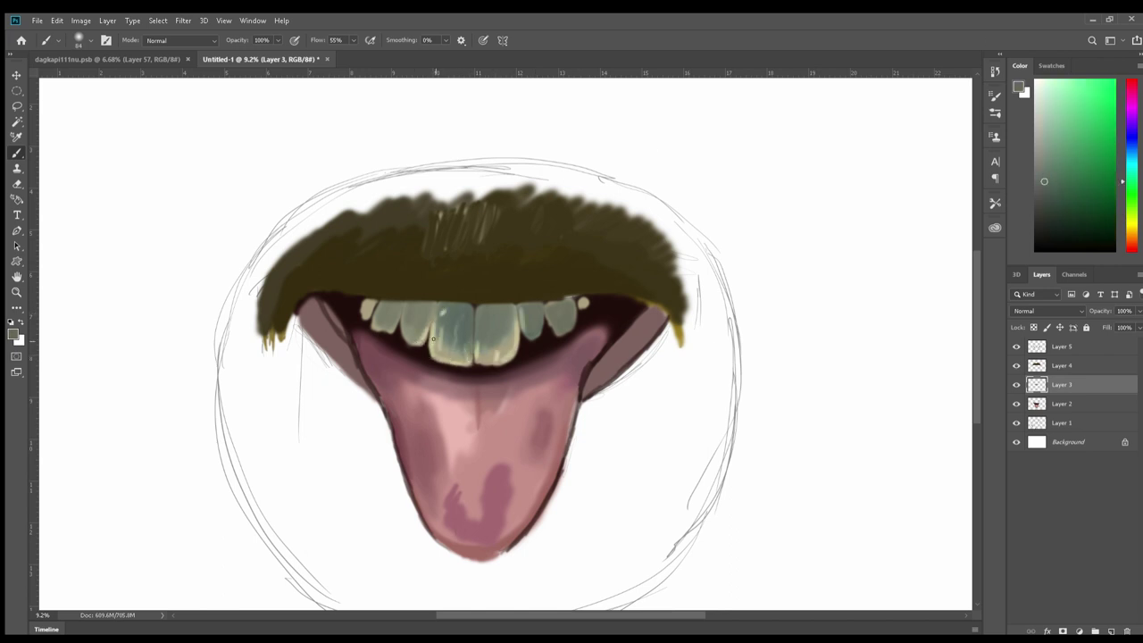
Darken the tops of the teeth and gum edge with dark olive.
alt+click(393, 288)
mouse_move(384, 303)
mouse_down()
mouse_move(590, 304)
mouse_move(530, 302)
mouse_up()
drag(441, 304, 511, 315)
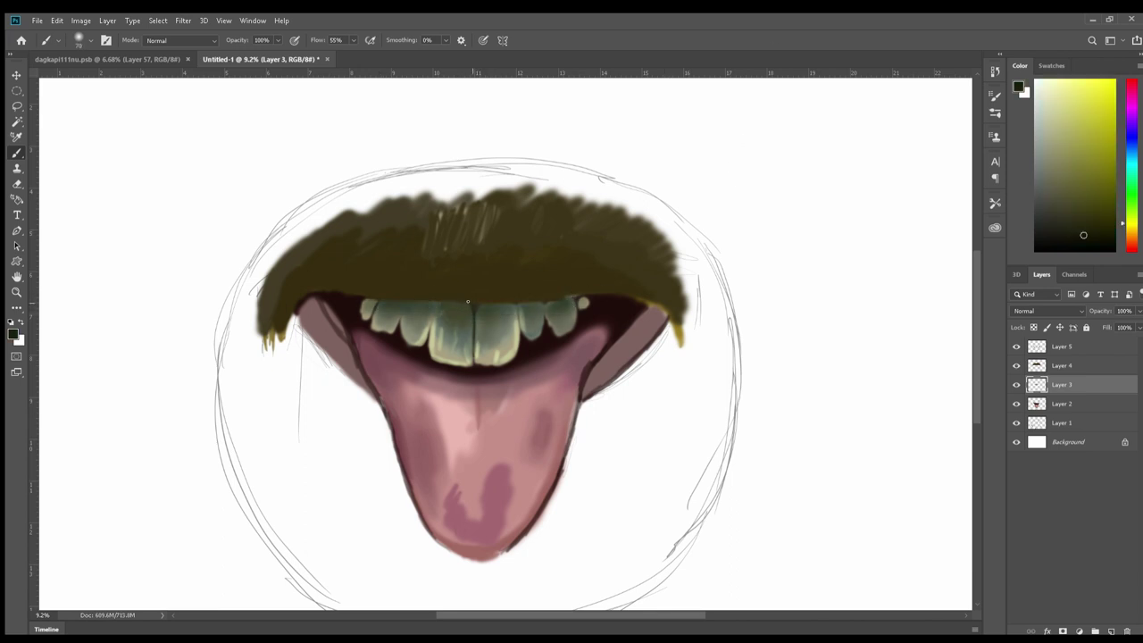
alt+click(530, 348)
alt+click(438, 297)
alt+click(399, 309)
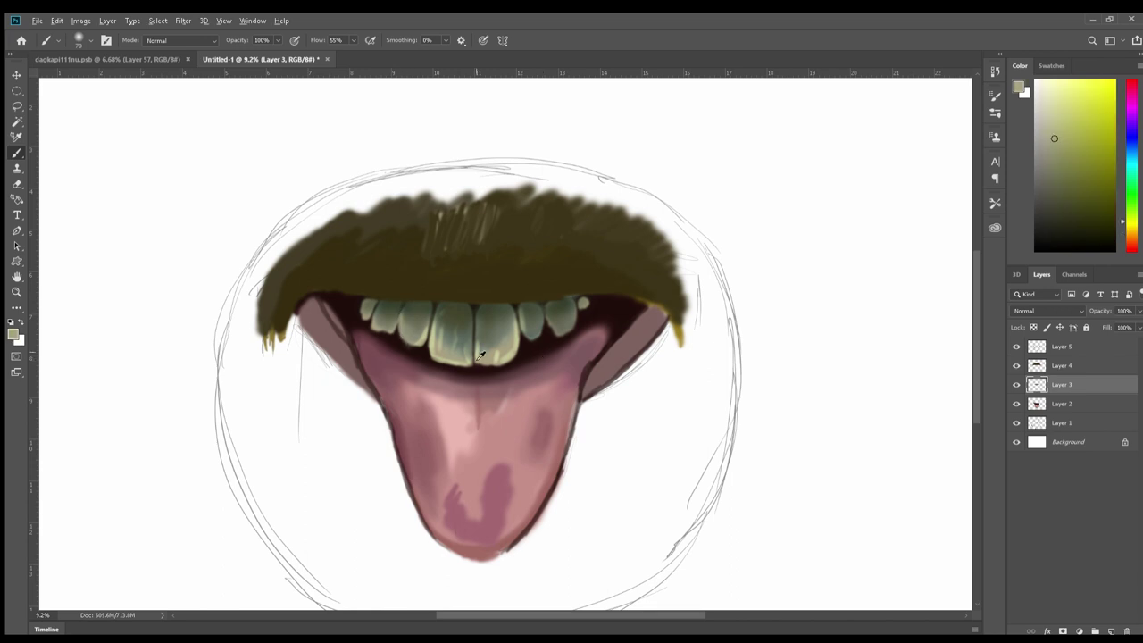
Reshape the tongue shading with Free Transform and erase the dark outline on its right edge.
key(ctrl+t)
key(Return)
key(alt+bracketright)
key(alt+bracketright)
key(d)
key(e)
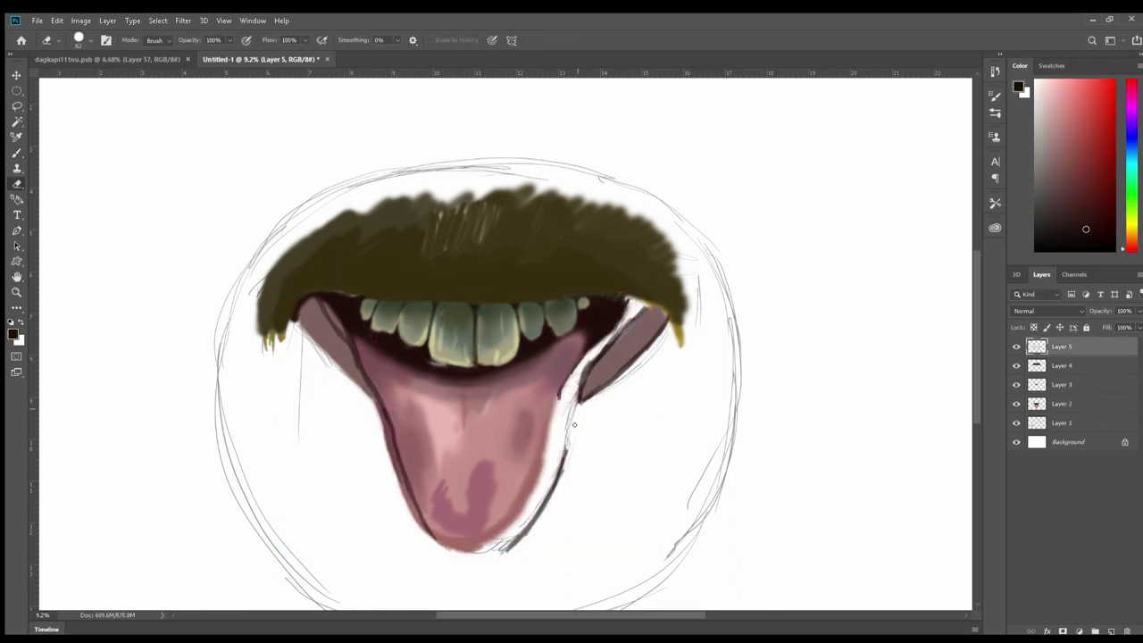
drag(574, 425, 502, 548)
Lasso the lip piece right of the tongue and draw light hair strands over the moustache.
key(l)
drag(625, 300, 605, 357)
key(b)
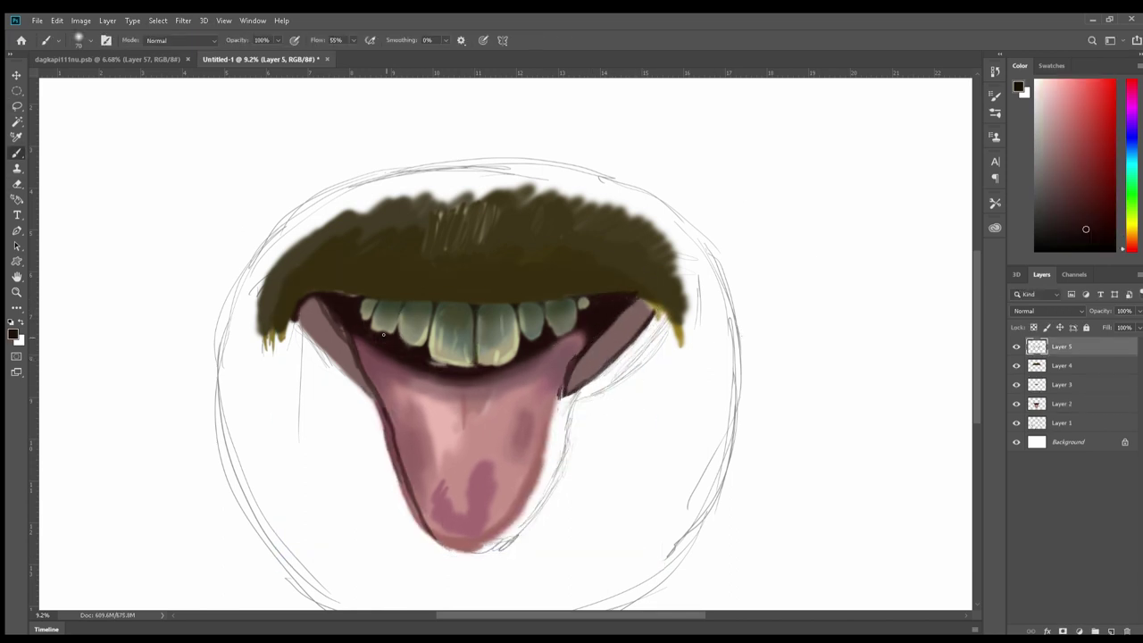
mouse_move(390, 225)
mouse_down()
mouse_move(396, 298)
mouse_move(427, 301)
mouse_up()
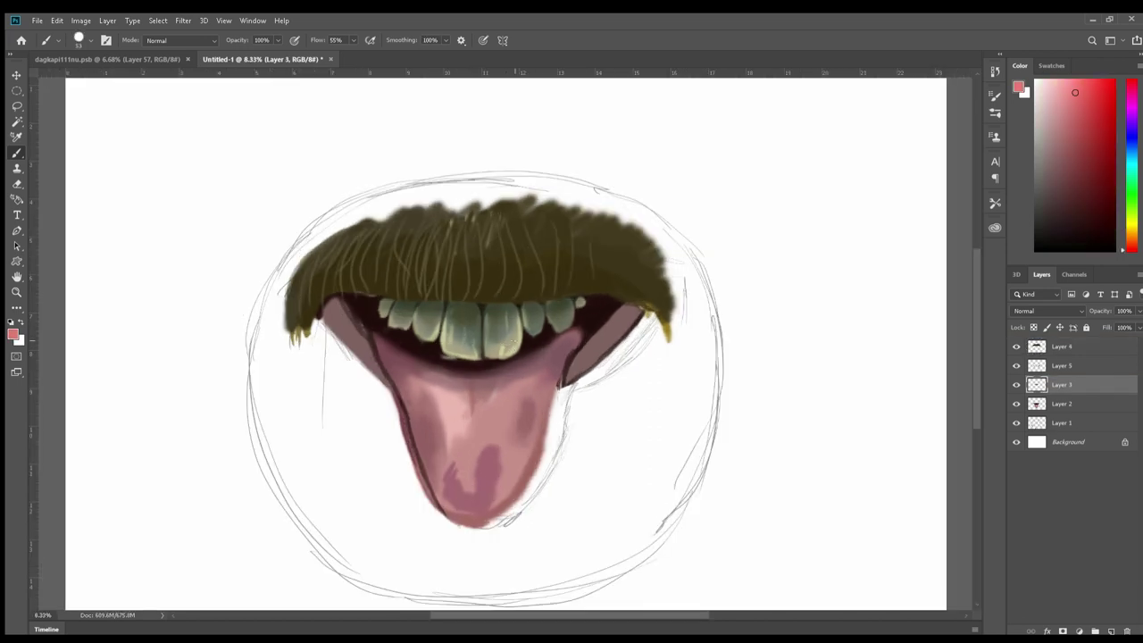
Paint darker mauve strokes onto the tongue.
alt+click(573, 351)
ctrl+click(572, 351)
alt+click(563, 370)
mouse_move(529, 472)
mouse_down()
mouse_move(486, 522)
mouse_move(517, 406)
mouse_move(636, 315)
mouse_up()
alt+click(561, 368)
Darken the outer lip areas and the top of the moustache.
mouse_move(340, 313)
mouse_down()
mouse_move(384, 386)
mouse_move(332, 305)
mouse_up()
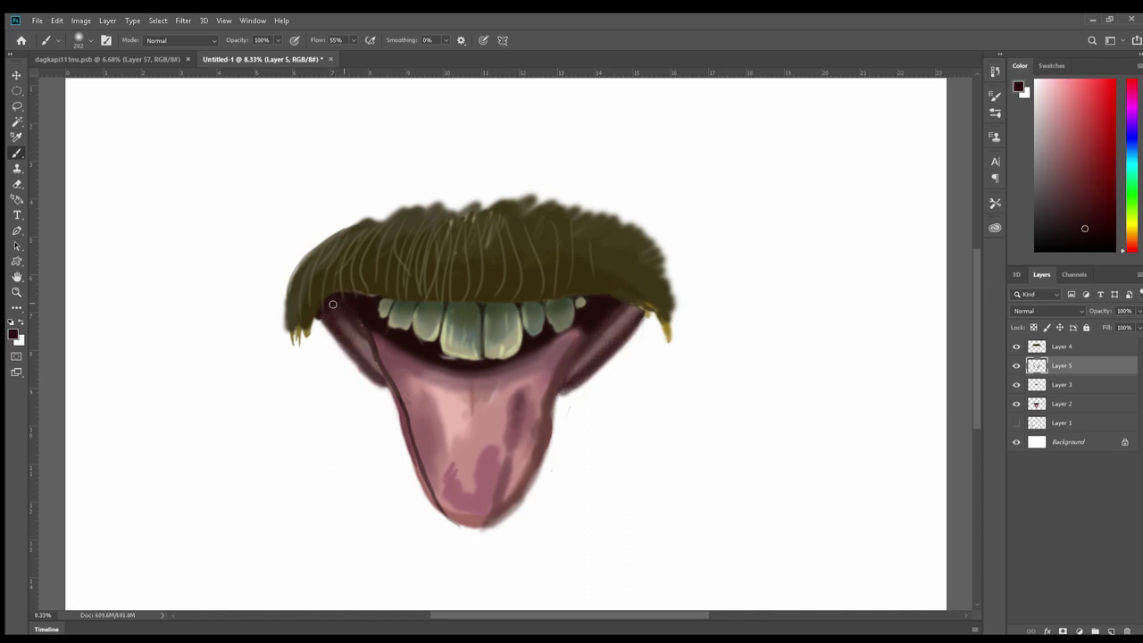
drag(433, 224, 540, 213)
key(alt+bracketleft)
alt+click(487, 331)
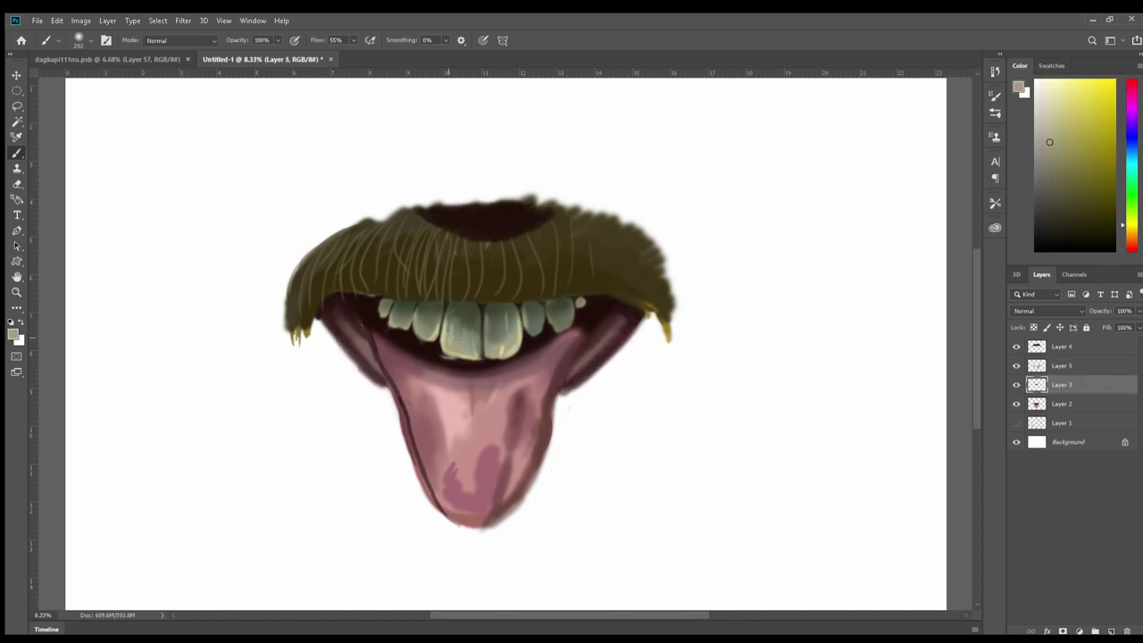
Repaint the teeth in soft light beige at 22% flow with a 100 px brush.
mouse_move(509, 332)
mouse_down()
mouse_move(460, 337)
mouse_move(529, 322)
mouse_up()
alt+click(531, 327)
mouse_move(460, 338)
mouse_down()
mouse_move(478, 307)
mouse_move(464, 326)
mouse_move(521, 343)
mouse_up()
drag(572, 309, 375, 313)
key(shift+2)
key(shift+2)
alt+click(516, 314)
key(bracketright)
key(bracketright)
key(bracketright)
alt+click(505, 359)
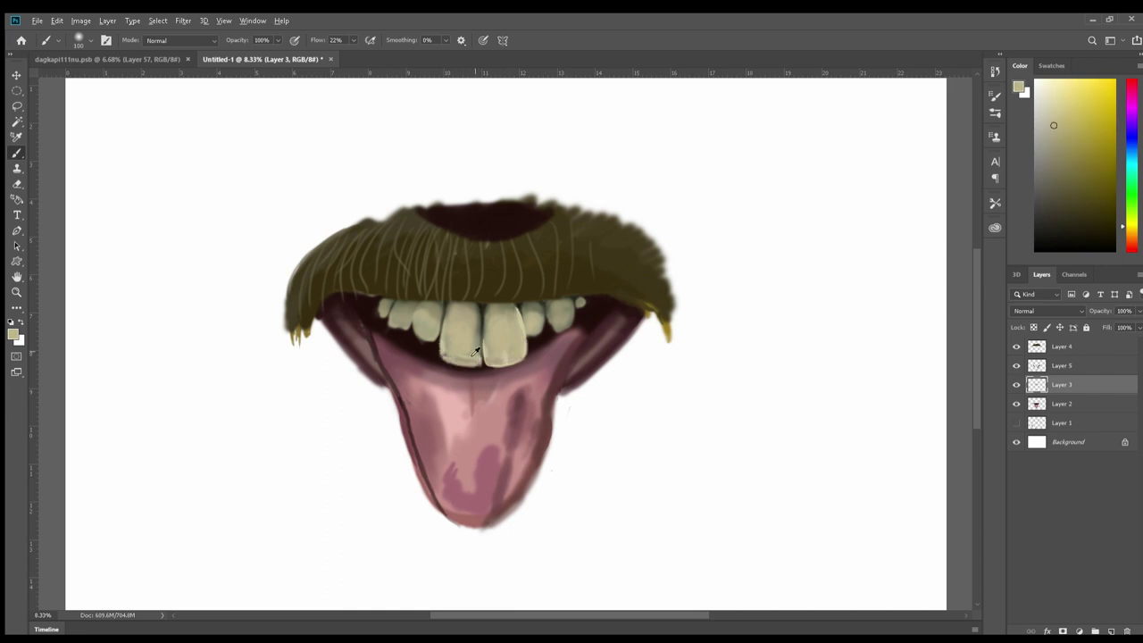
Repaint the right mouth corner and left lip dark red, and lengthen the tongue tip.
alt+click(527, 319)
alt+click(446, 300)
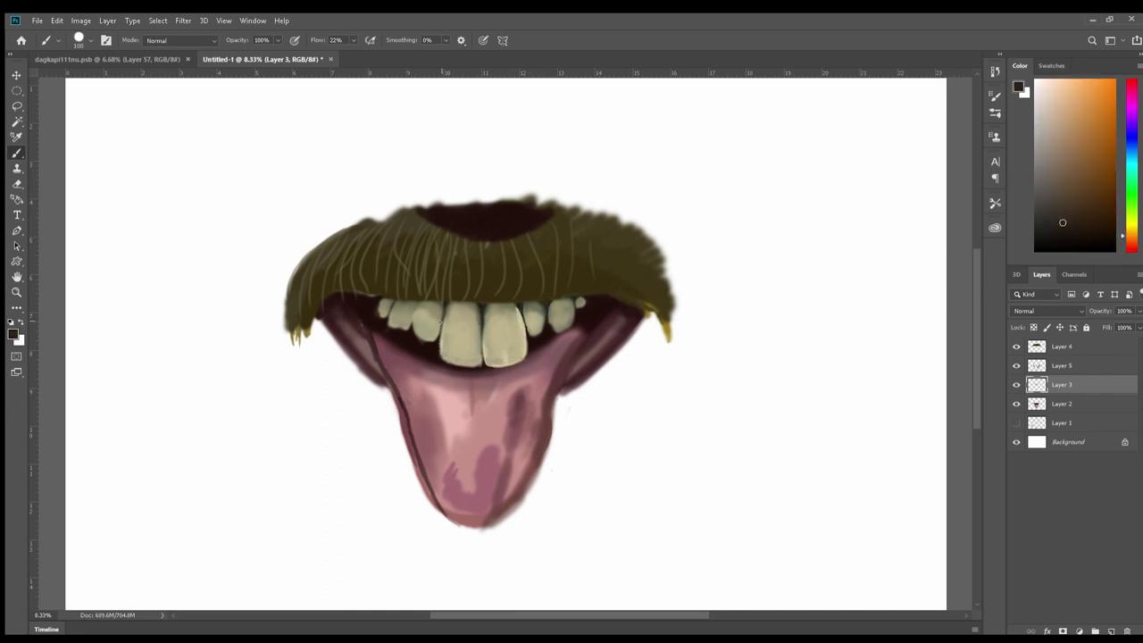
alt+click(481, 313)
key(alt+bracketright)
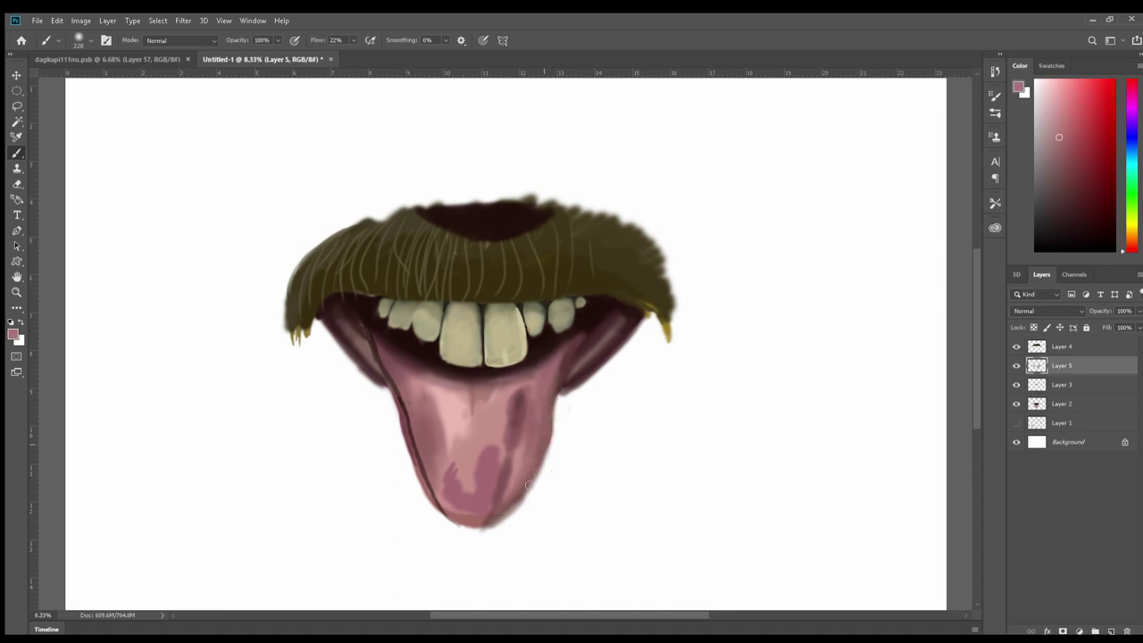
alt+click(549, 340)
drag(558, 372, 625, 339)
drag(397, 362, 365, 323)
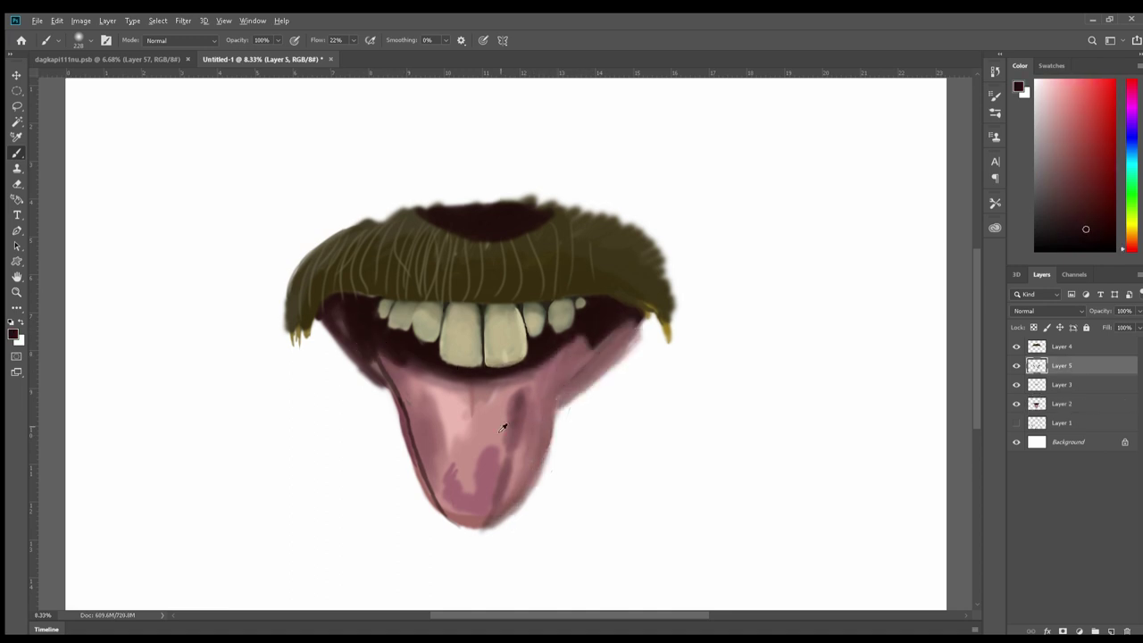
drag(552, 400, 465, 527)
key(alt+bracketright)
click(1072, 142)
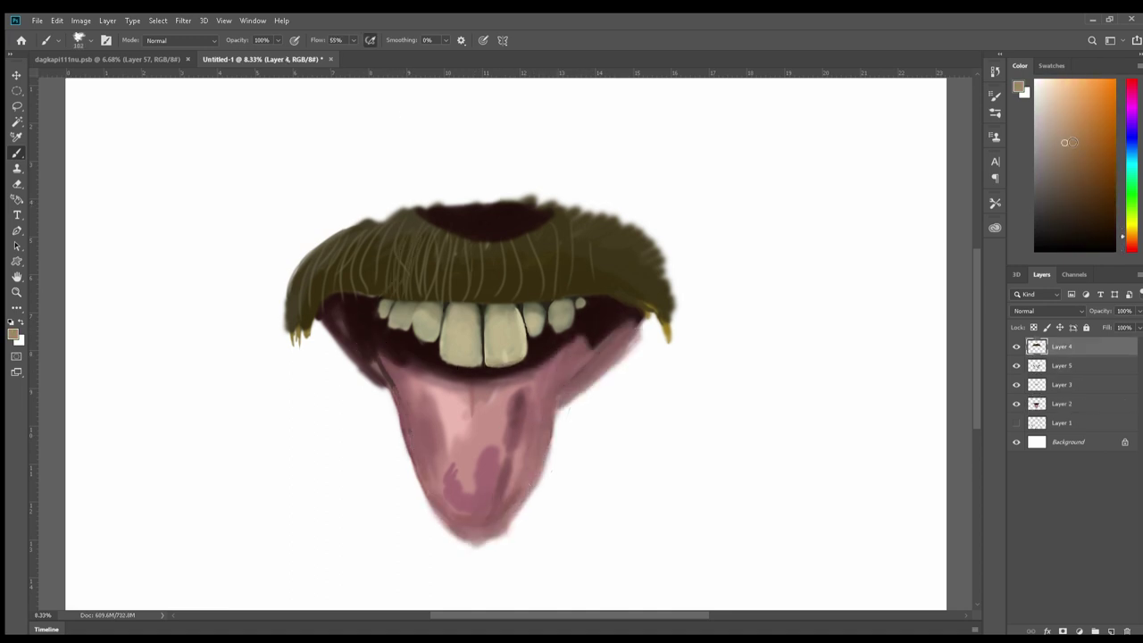
Paint fine dark and mid-brown hair strands across the moustache.
mouse_move(411, 228)
mouse_down()
mouse_move(375, 295)
mouse_move(482, 304)
mouse_up()
drag(527, 237, 536, 304)
alt+click(482, 219)
drag(357, 225, 303, 340)
mouse_move(565, 227)
mouse_down()
mouse_move(545, 304)
mouse_move(625, 308)
mouse_up()
alt+click(500, 259)
drag(554, 236, 563, 299)
mouse_move(581, 227)
mouse_down()
mouse_move(594, 303)
mouse_move(638, 313)
mouse_up()
drag(518, 254, 461, 295)
Add near-black strands and darken the moustache's yellow right tip and top.
drag(652, 277, 668, 346)
alt+click(626, 326)
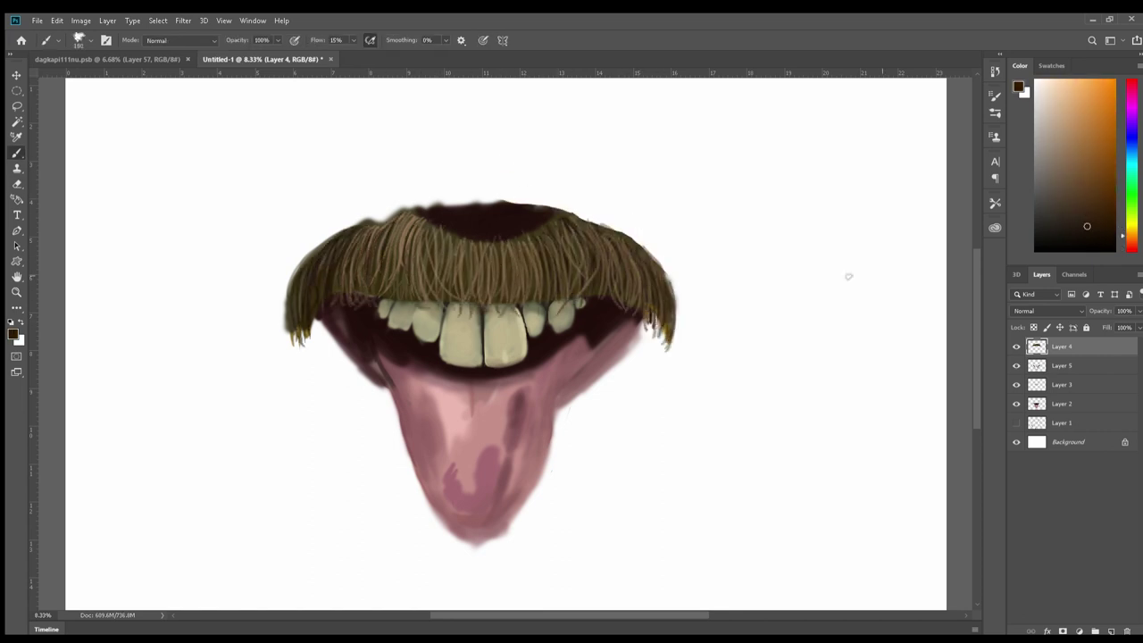
drag(393, 219, 300, 331)
drag(491, 243, 483, 313)
drag(527, 237, 536, 313)
drag(617, 242, 636, 309)
drag(643, 259, 669, 344)
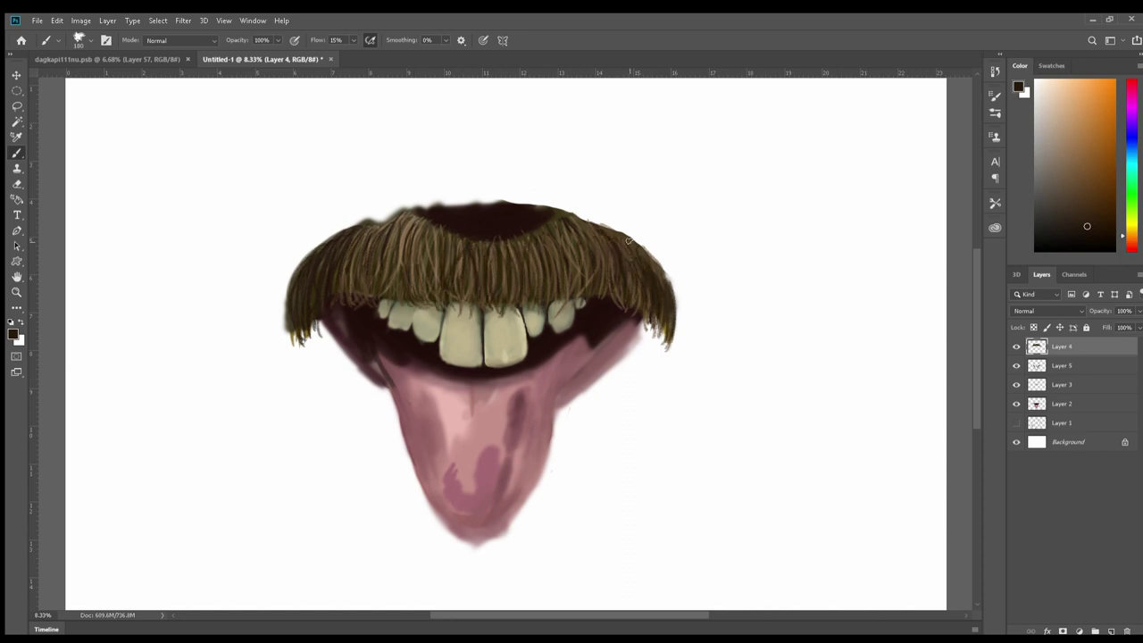
drag(590, 223, 612, 286)
drag(429, 225, 460, 259)
alt+click(455, 238)
drag(411, 215, 572, 295)
Paint a beige nose blob above the moustache centre and dot dark speckles on it.
drag(519, 254, 527, 303)
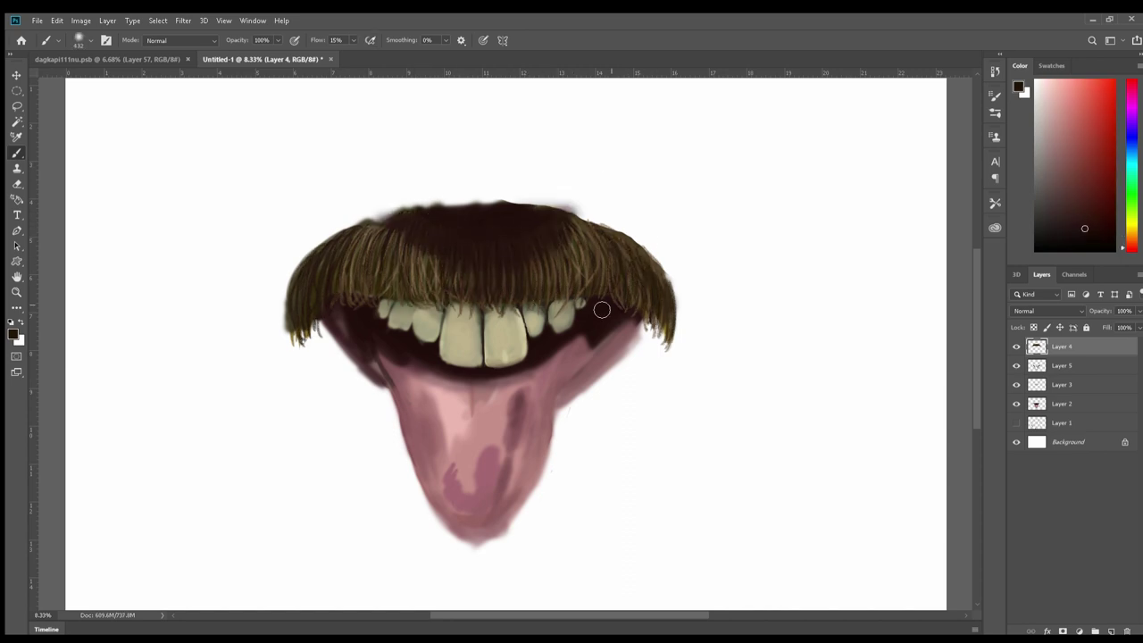
alt+click(644, 266)
drag(460, 214, 509, 212)
alt+click(513, 229)
scroll(512, 229, up, 2)
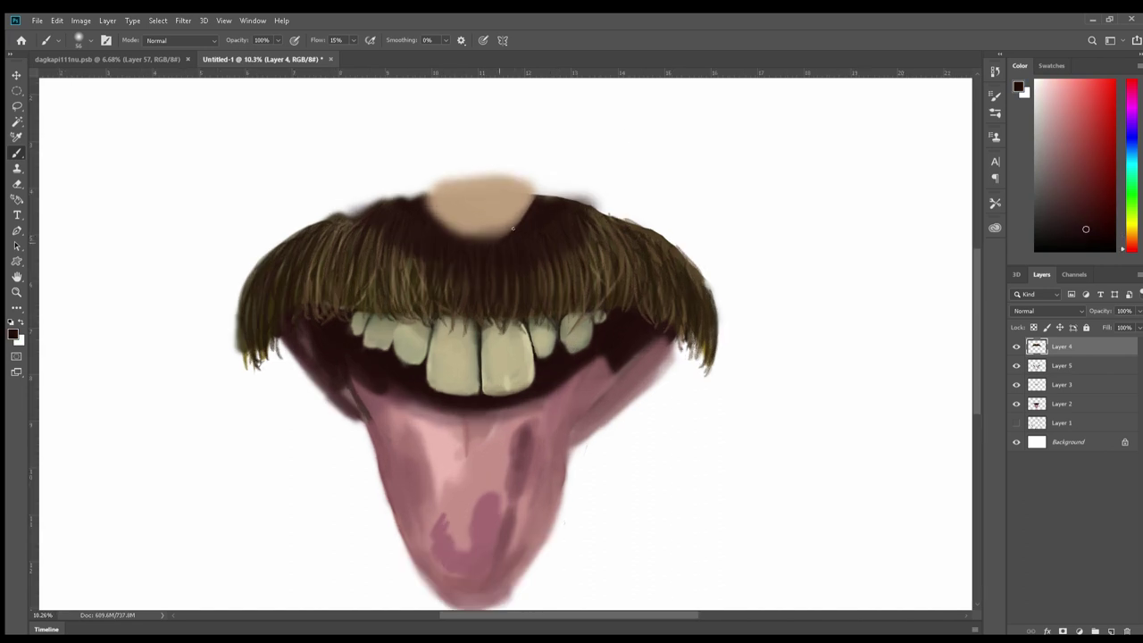
alt+click(474, 208)
alt+click(454, 234)
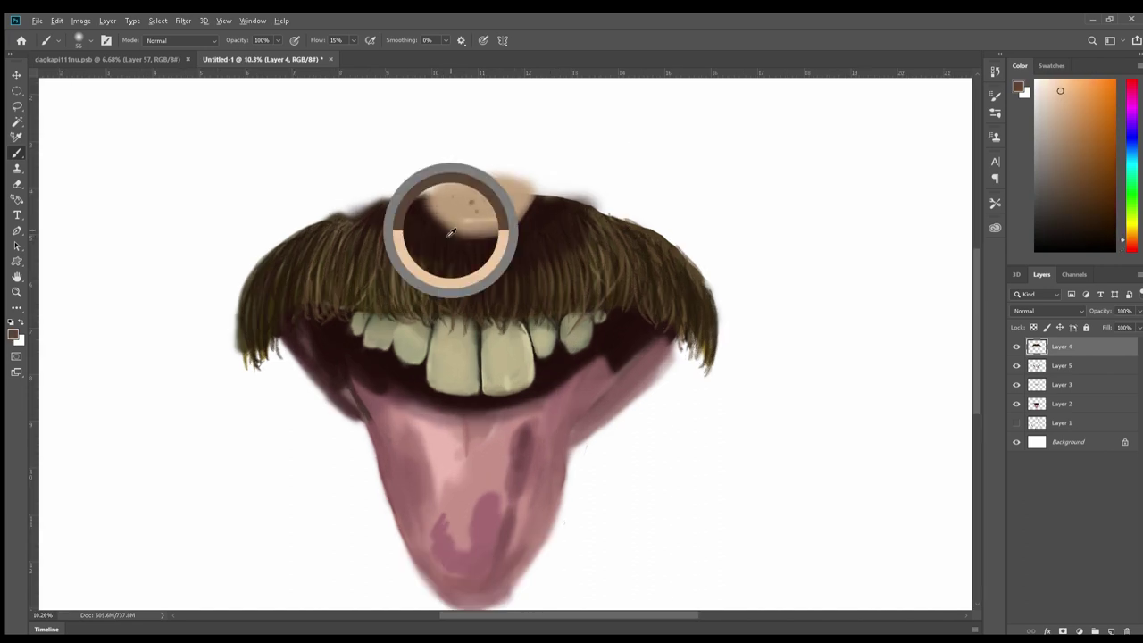
Sample darker browns and the tooth colour, and lower the brush flow to 12%.
drag(469, 201, 496, 209)
alt+click(474, 229)
alt+click(504, 233)
ctrl+click(472, 357)
alt+click(472, 357)
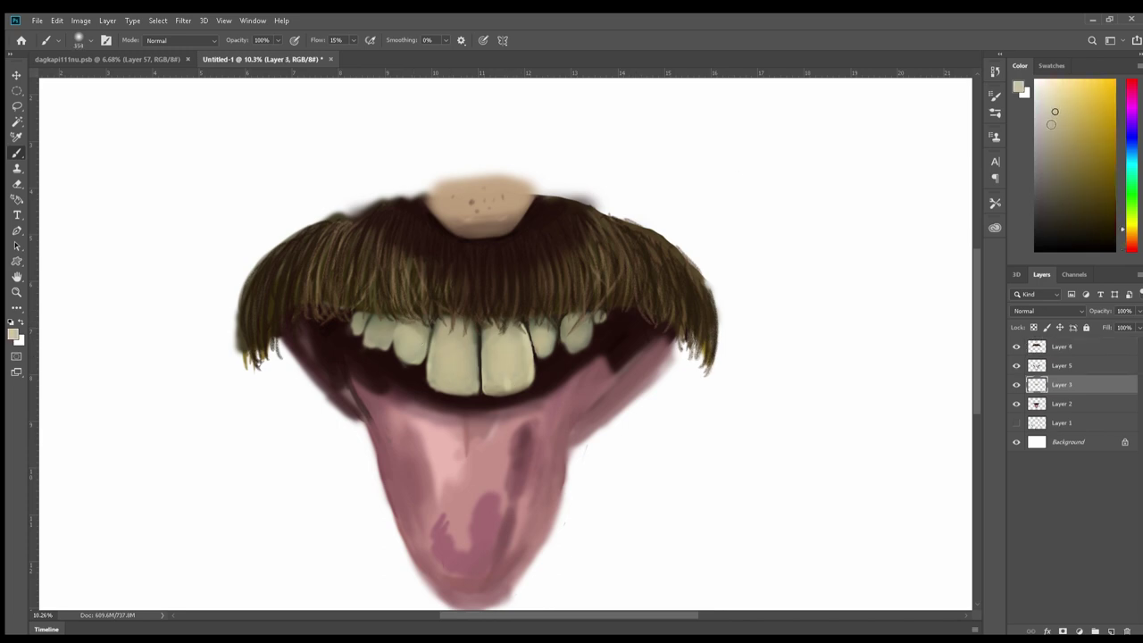
key(shift+1)
key(shift+2)
ctrl+click(462, 457)
alt+click(463, 457)
Darken the tongue's centre and its left and right edges with a sampled darker mauve.
alt+click(458, 491)
mouse_move(443, 469)
mouse_down()
mouse_move(495, 545)
mouse_move(500, 522)
mouse_up()
drag(295, 353, 366, 442)
drag(581, 438, 675, 344)
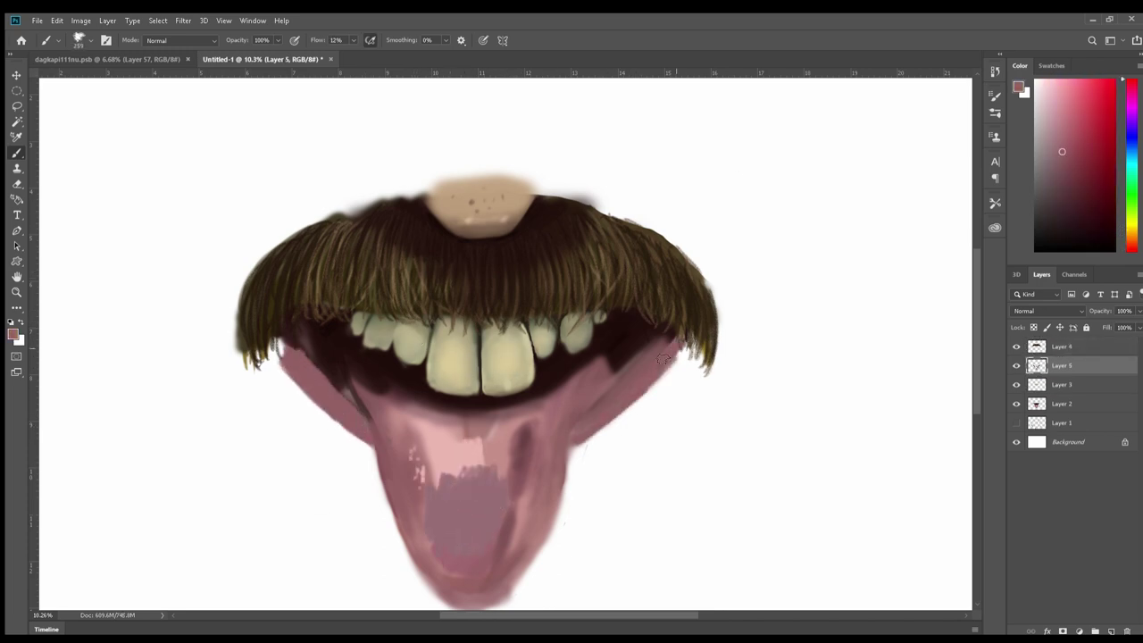
scroll(589, 277, down, 3)
drag(451, 433, 474, 527)
drag(489, 457, 545, 531)
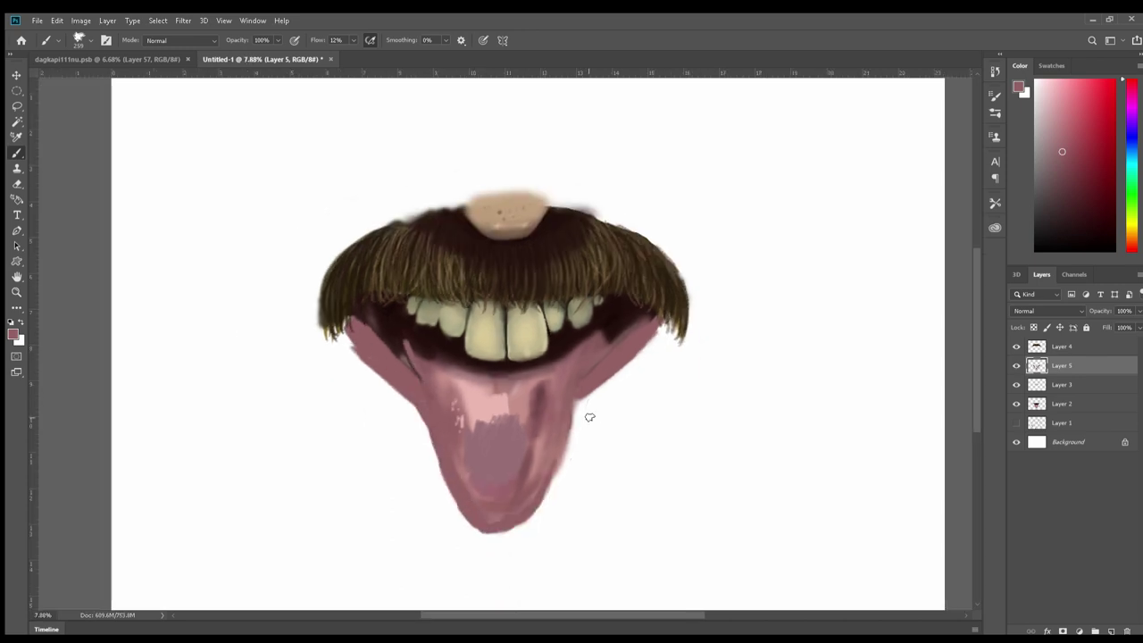
Smooth the tongue's lighter upper centre and soften the dark crease on its right.
alt+click(459, 498)
drag(466, 433, 518, 402)
drag(465, 483, 484, 389)
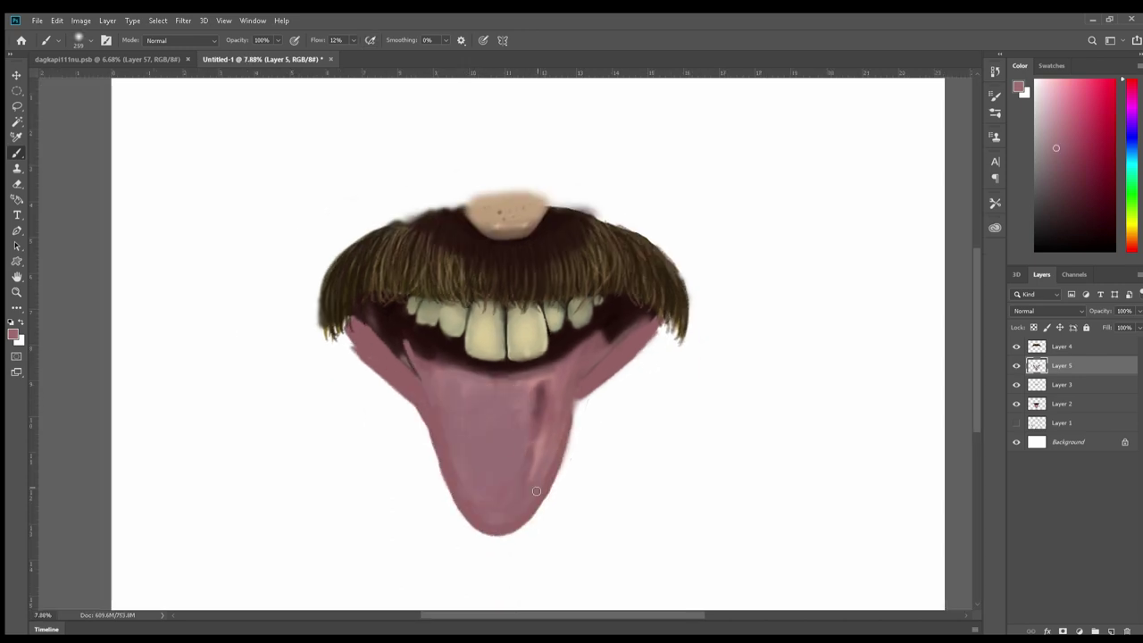
drag(529, 501, 532, 399)
Smooth both tongue sides with a lighter tone and cover dark patches under the teeth with pink.
alt+click(429, 393)
drag(420, 366, 437, 442)
drag(442, 496, 448, 435)
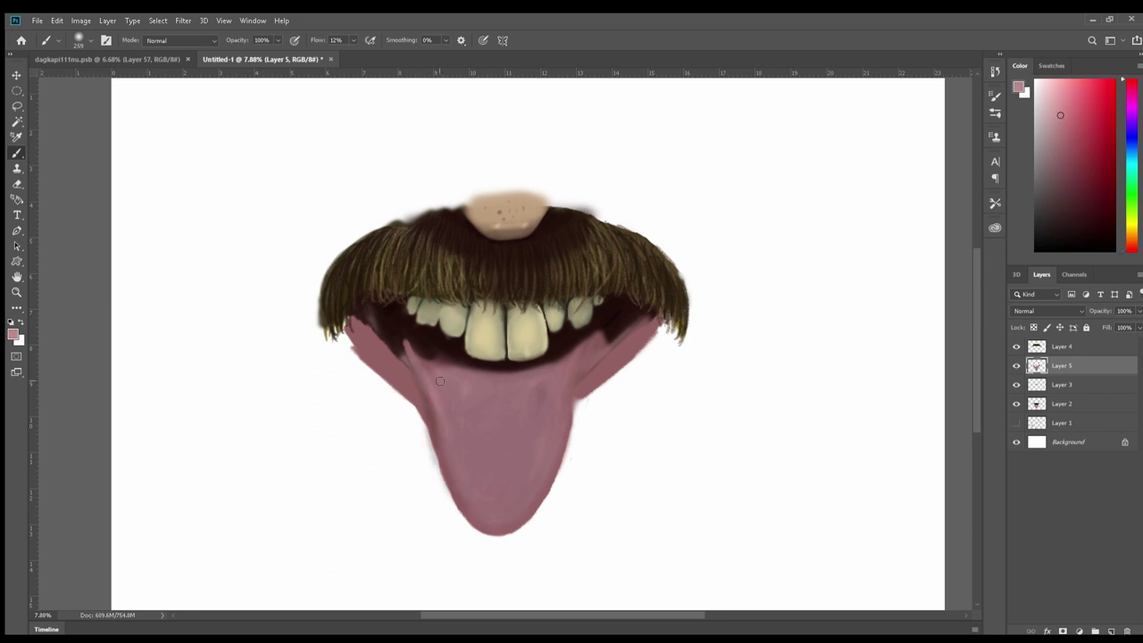
drag(567, 367, 498, 502)
drag(587, 359, 436, 384)
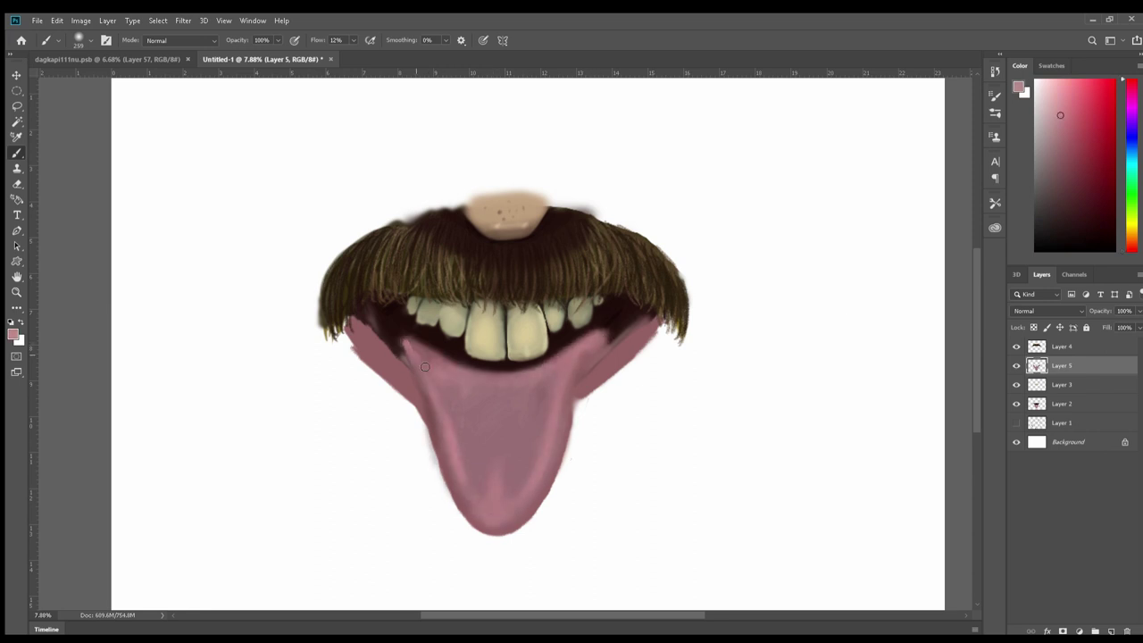
Shade the tongue's left and right edges dark maroon and dab light speckles near the tip.
alt+click(500, 387)
drag(347, 332, 413, 403)
drag(666, 324, 585, 393)
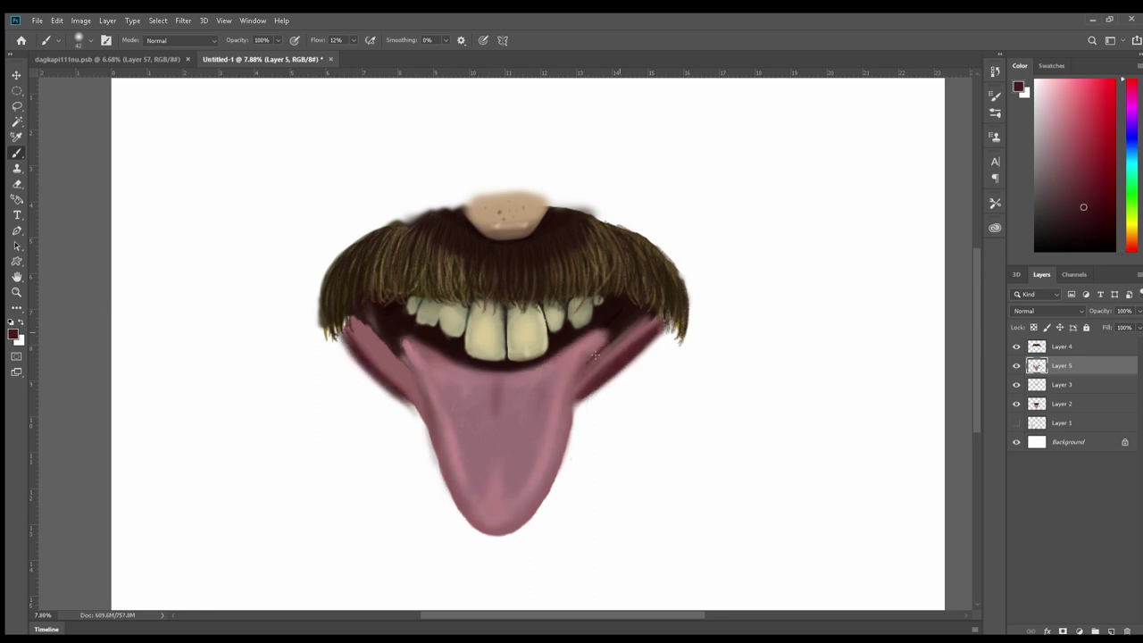
alt+click(430, 420)
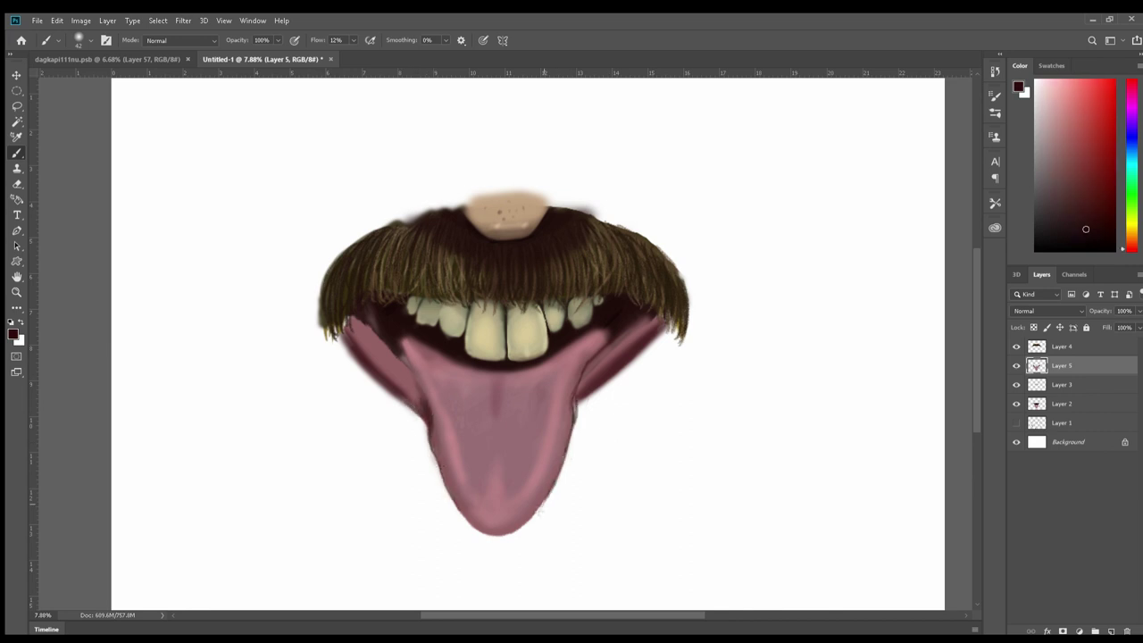
alt+click(478, 493)
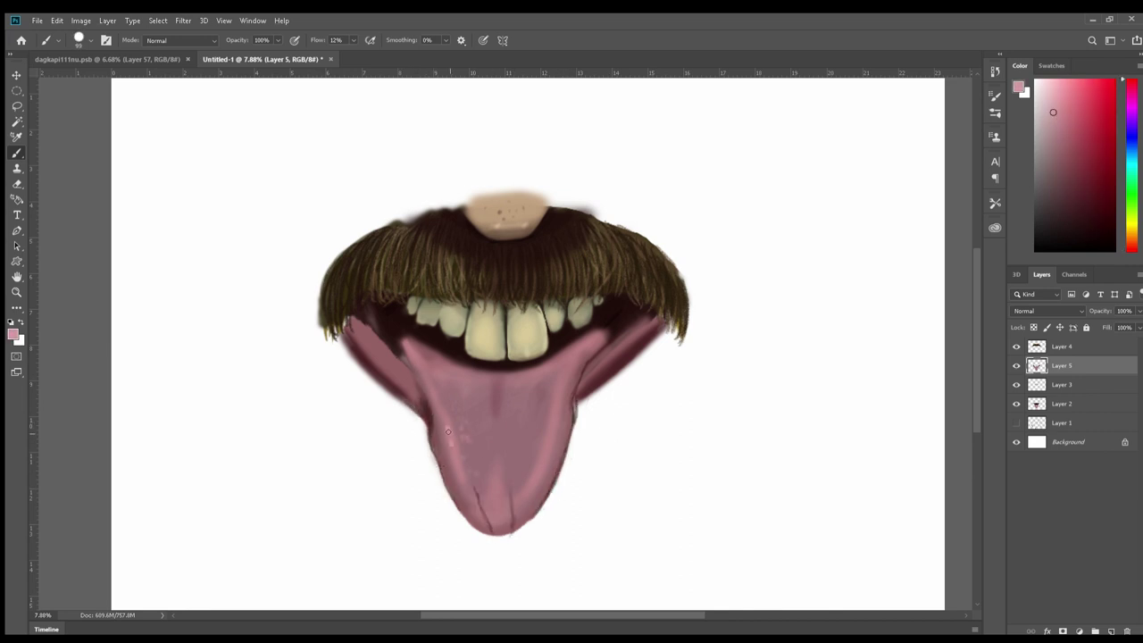
click(497, 493)
Set the brush flow to 43% and move Layer 5 below Layer 3.
alt+click(431, 412)
key(shift+4)
key(shift+3)
alt+click(434, 452)
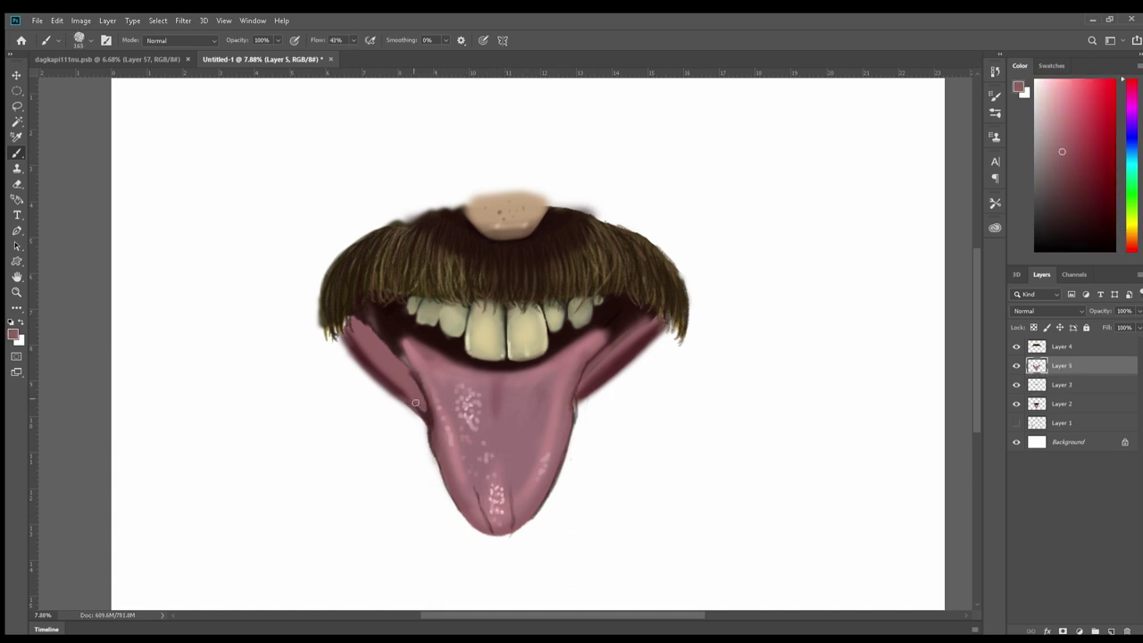
alt+click(379, 335)
key(ctrl+bracketleft)
key(e)
key(b)
ctrl+click(684, 292)
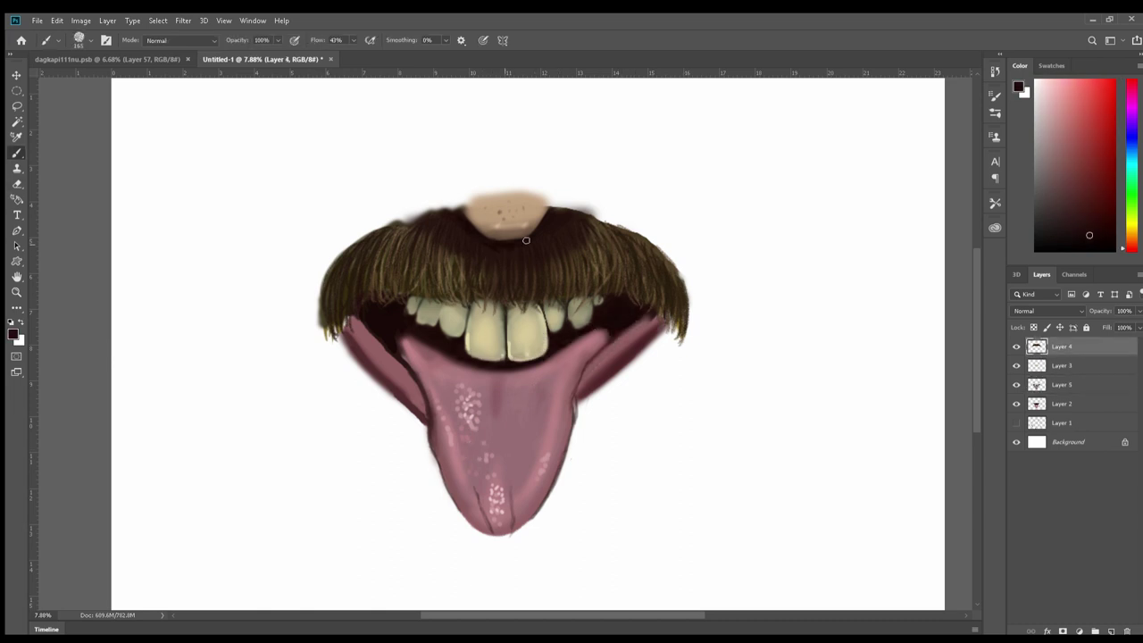
Paint brown hair strands on the left side of the mouth.
alt+click(509, 249)
drag(326, 337, 353, 420)
drag(366, 380, 437, 493)
drag(348, 366, 420, 434)
Paint near-black shadow along both jaws, beside the lip and under the tongue tip.
alt+click(357, 335)
mouse_move(332, 330)
mouse_down()
mouse_move(442, 496)
mouse_move(424, 427)
mouse_up()
mouse_move(665, 323)
mouse_down()
mouse_move(527, 531)
mouse_move(559, 518)
mouse_up()
drag(335, 357, 447, 523)
drag(433, 430, 473, 540)
drag(353, 397, 385, 464)
drag(326, 344, 407, 505)
drag(397, 482, 476, 536)
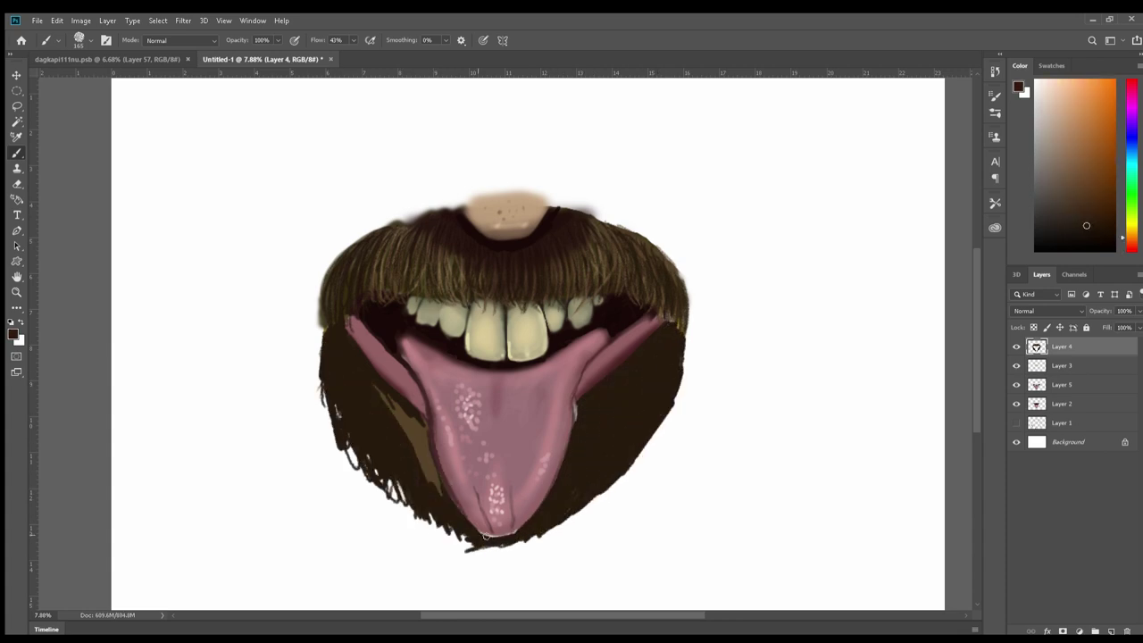
drag(353, 442, 469, 547)
Add light-brown and dark strands down the left edge and lower-left jaw.
alt+click(349, 286)
mouse_move(317, 344)
mouse_down()
mouse_move(362, 437)
mouse_move(371, 429)
mouse_move(366, 447)
mouse_up()
drag(367, 407, 402, 509)
drag(299, 380, 344, 463)
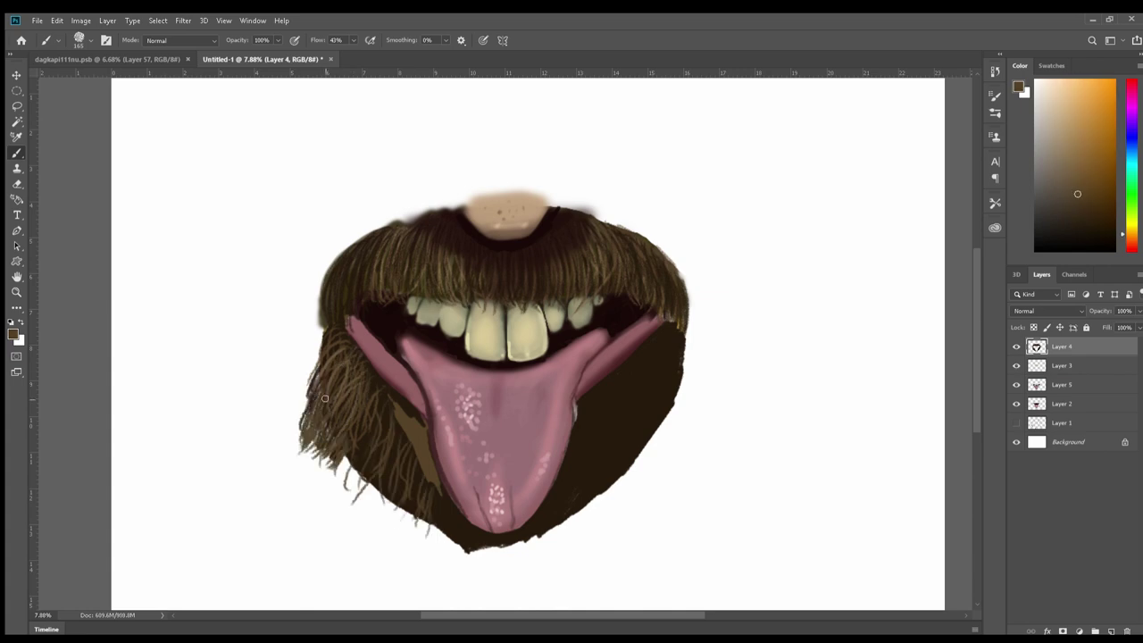
drag(290, 357, 353, 487)
alt+click(404, 415)
Paint light strands beside the tongue and over the right jaw, sticking out past its edge.
alt+click(384, 375)
drag(384, 402, 428, 505)
drag(420, 438, 451, 549)
drag(647, 380, 580, 460)
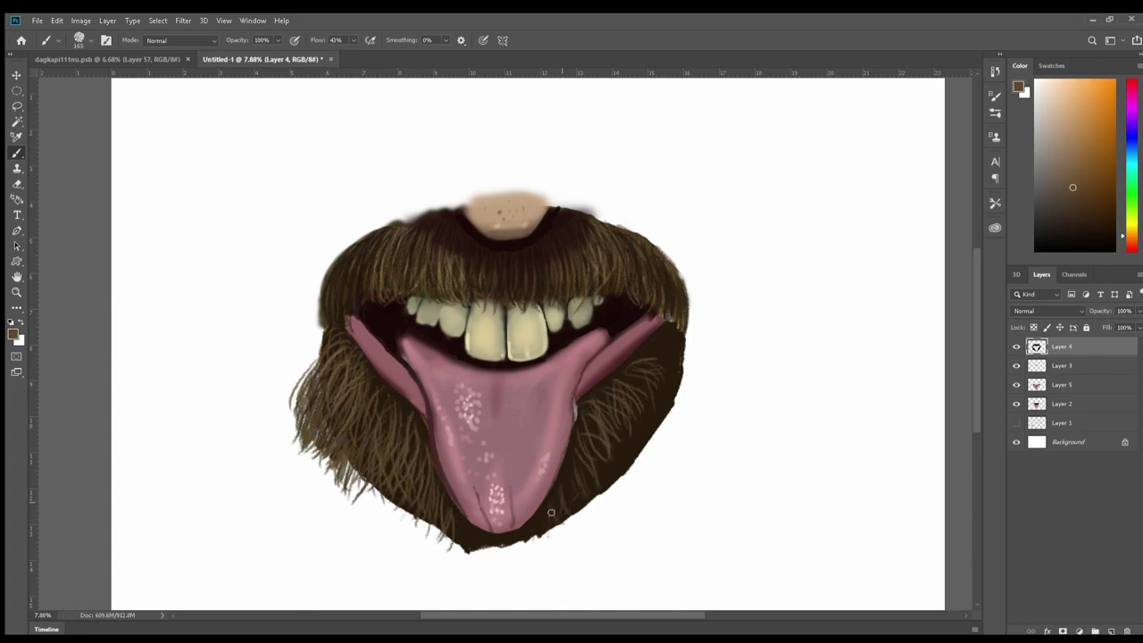
drag(669, 375, 626, 473)
drag(690, 352, 666, 420)
drag(420, 469, 371, 527)
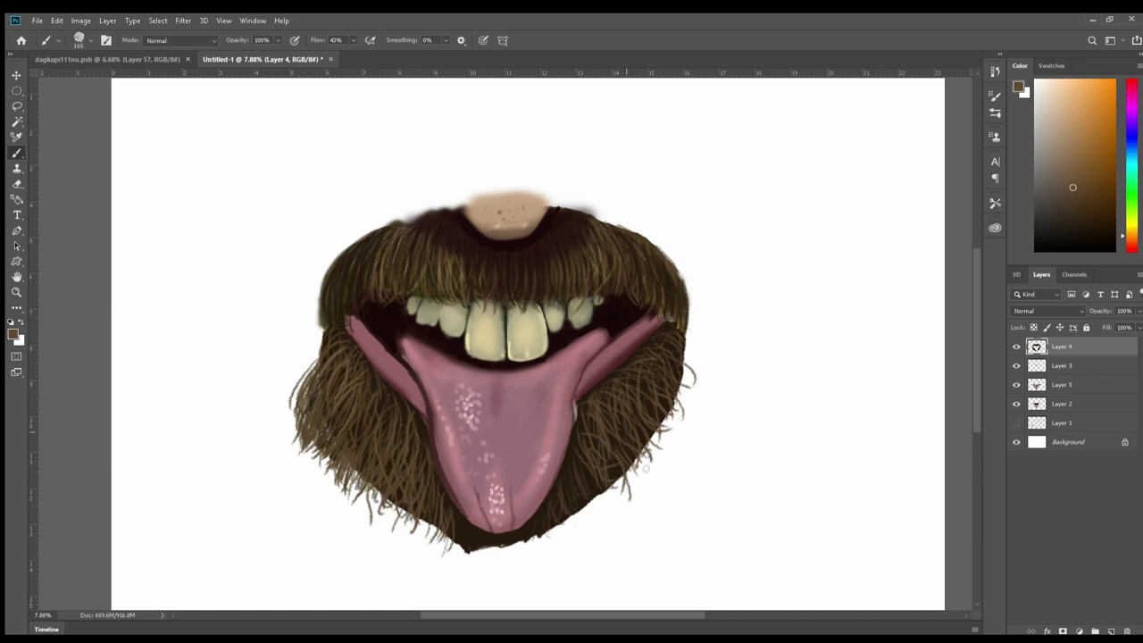
drag(693, 326, 626, 469)
Add lighter brown strands on both jaws and the upper hair.
alt+click(502, 277)
drag(313, 335, 366, 446)
drag(665, 362, 608, 460)
drag(415, 233, 375, 290)
drag(603, 234, 647, 289)
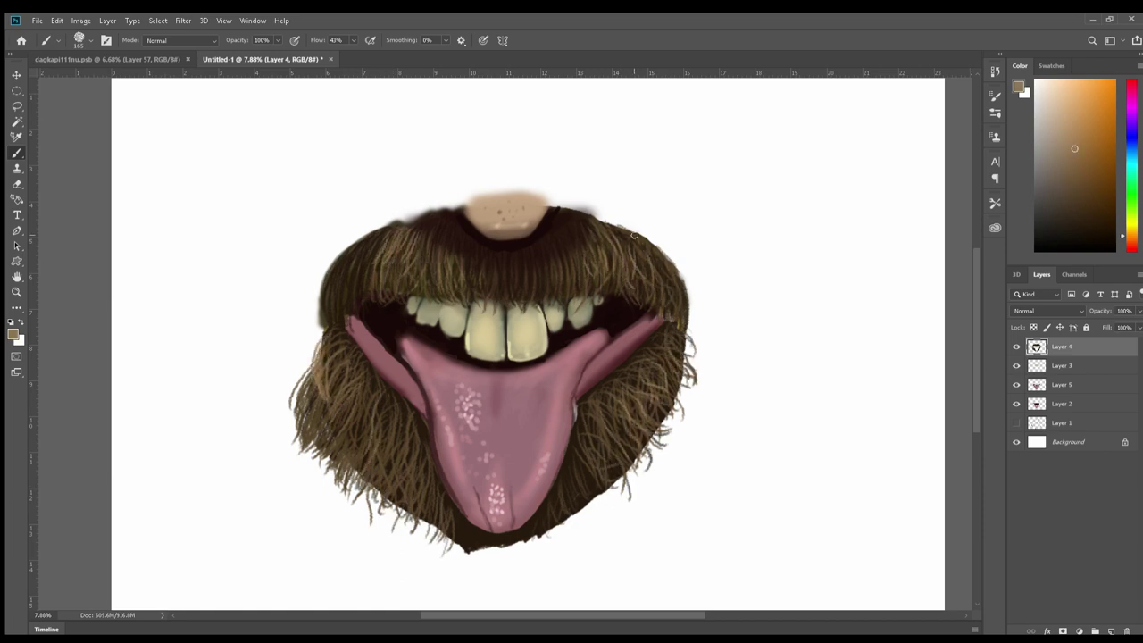
Add pale yellow-beige highlight strands along the left and right jaws.
alt+click(465, 305)
mouse_move(344, 400)
mouse_down()
mouse_move(388, 451)
mouse_move(411, 511)
mouse_up()
drag(671, 393, 625, 464)
drag(706, 340, 663, 418)
drag(427, 480, 379, 530)
Add dark strands at the right jaw edge and tan strands on the left jaw.
alt+click(692, 393)
drag(696, 380, 678, 420)
drag(710, 339, 687, 402)
alt+click(504, 210)
mouse_move(314, 329)
mouse_down()
mouse_move(304, 386)
mouse_move(348, 405)
mouse_up()
Add a new layer and make a circular elliptical selection around the mouth.
alt+click(347, 404)
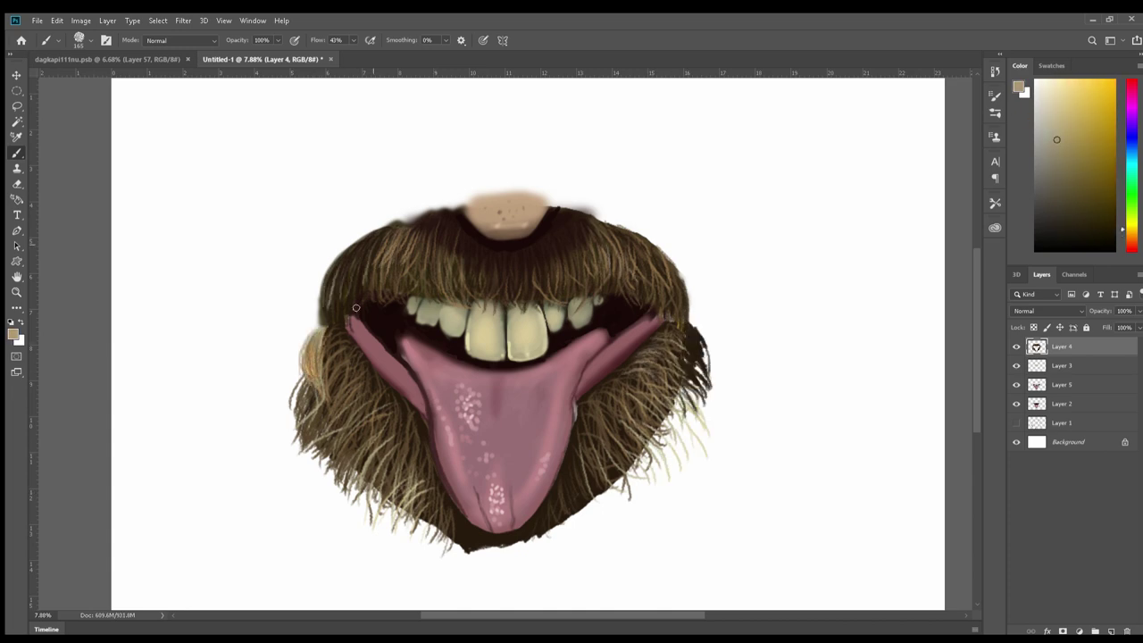
click(1111, 631)
key(m)
drag(265, 143, 729, 576)
Brush a lighter teal highlight on the ring's upper-left and shade its left edges and top near-black.
key(i)
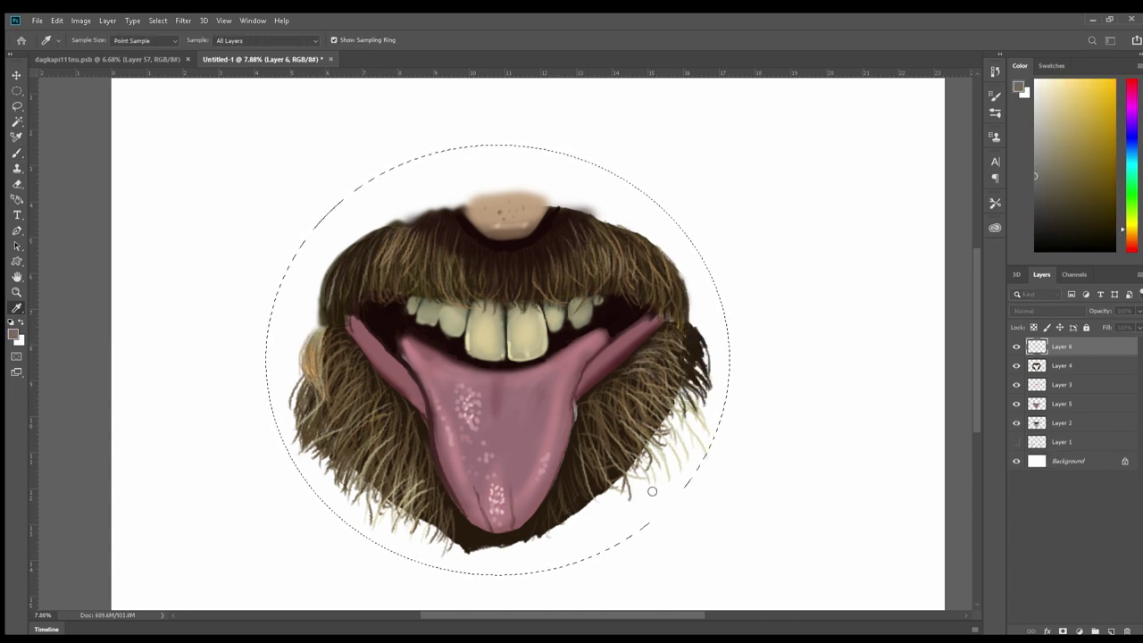
drag(358, 177, 268, 295)
alt+click(278, 308)
drag(341, 40, 375, 40)
mouse_move(288, 418)
mouse_down()
mouse_move(366, 198)
mouse_move(536, 151)
mouse_up()
mouse_move(277, 474)
mouse_down()
mouse_move(286, 232)
mouse_move(268, 322)
mouse_up()
drag(304, 224, 446, 136)
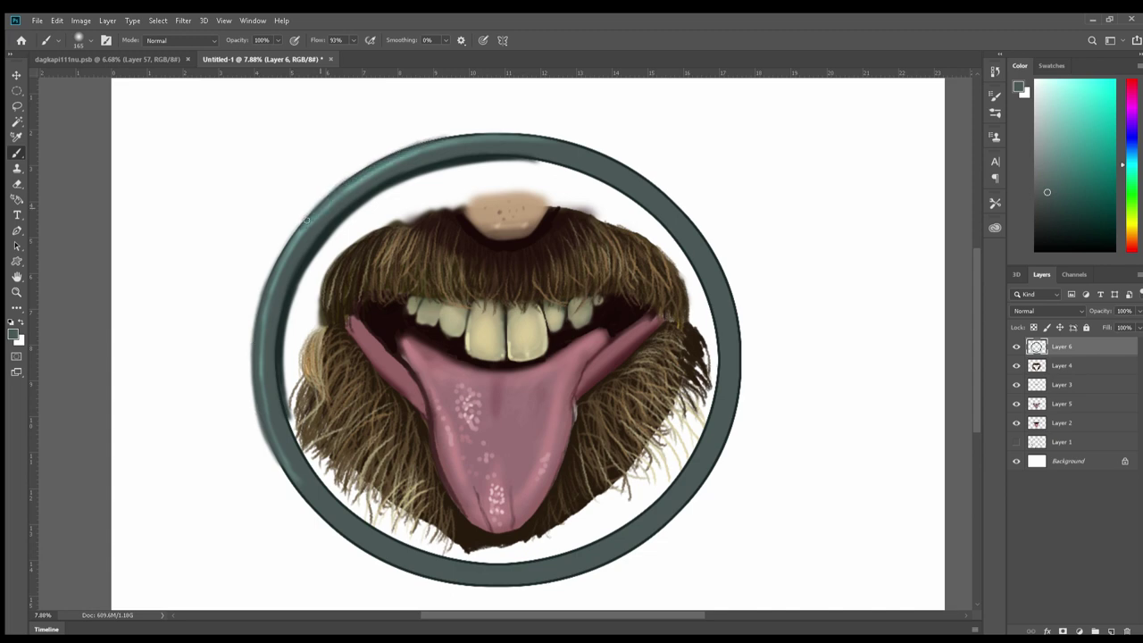
Darken the ring's left edge further and brush a lighter teal stroke over its top right.
alt+click(280, 375)
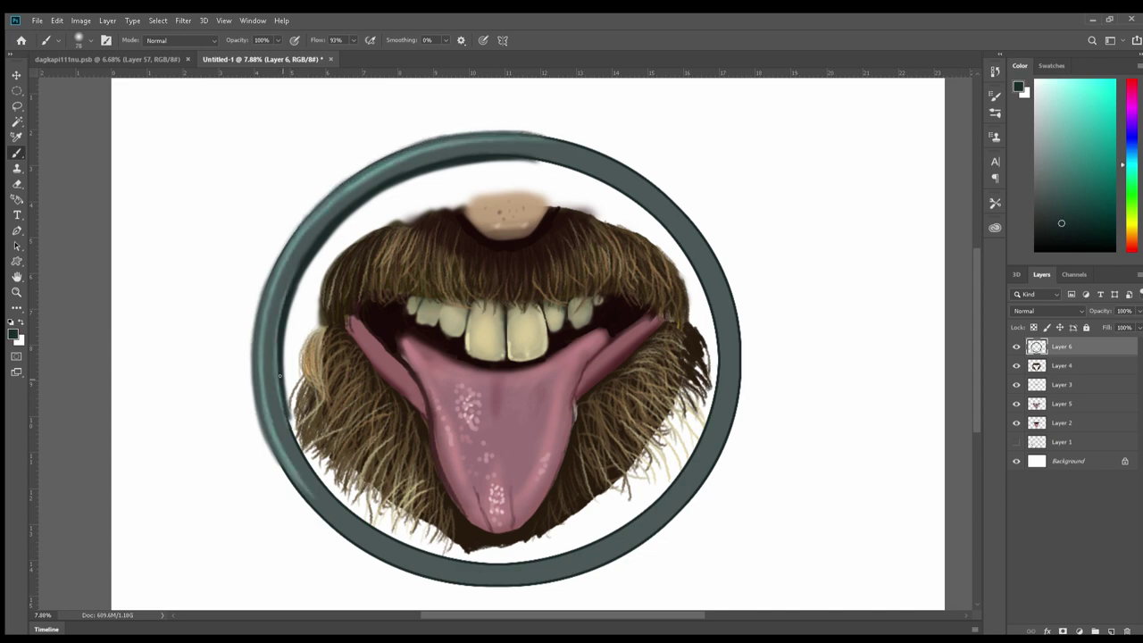
drag(254, 398, 251, 347)
alt+click(513, 143)
drag(514, 140, 641, 181)
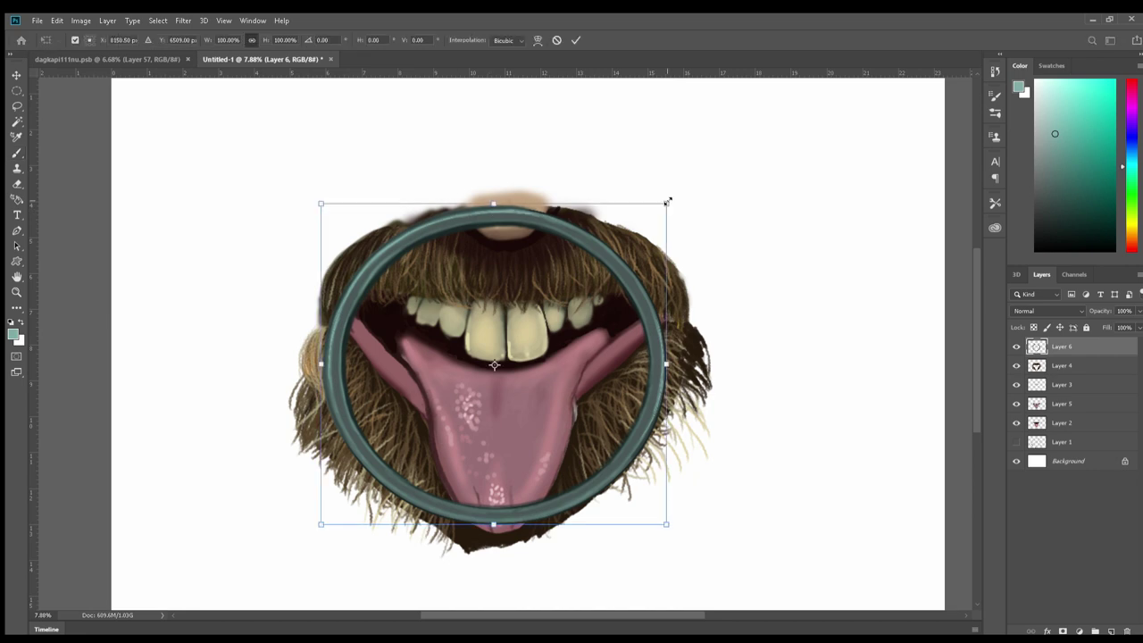
Resize the ring with Free Transform to frame the mouth and commit it.
key(ctrl+t)
drag(550, 383, 698, 541)
key(Return)
On Layer 4, paint lighter tan hair strokes in the lower-left and right beard.
click(1063, 366)
mouse_move(357, 473)
mouse_down()
mouse_move(445, 531)
mouse_move(396, 502)
mouse_move(436, 527)
mouse_up()
alt+click(375, 474)
drag(607, 500, 665, 415)
drag(326, 411, 321, 371)
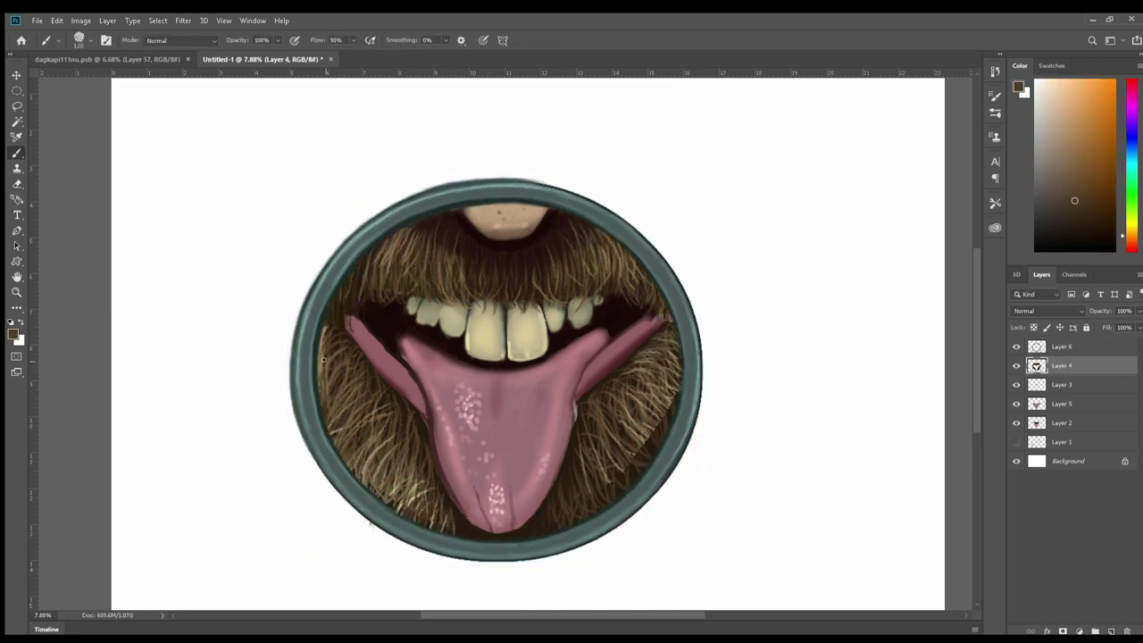
alt+click(320, 366)
drag(657, 428, 608, 496)
drag(670, 384, 641, 450)
Reset colours to black and white, try the Burn tool, then sample tongue pink and dark grey-teal.
key(d)
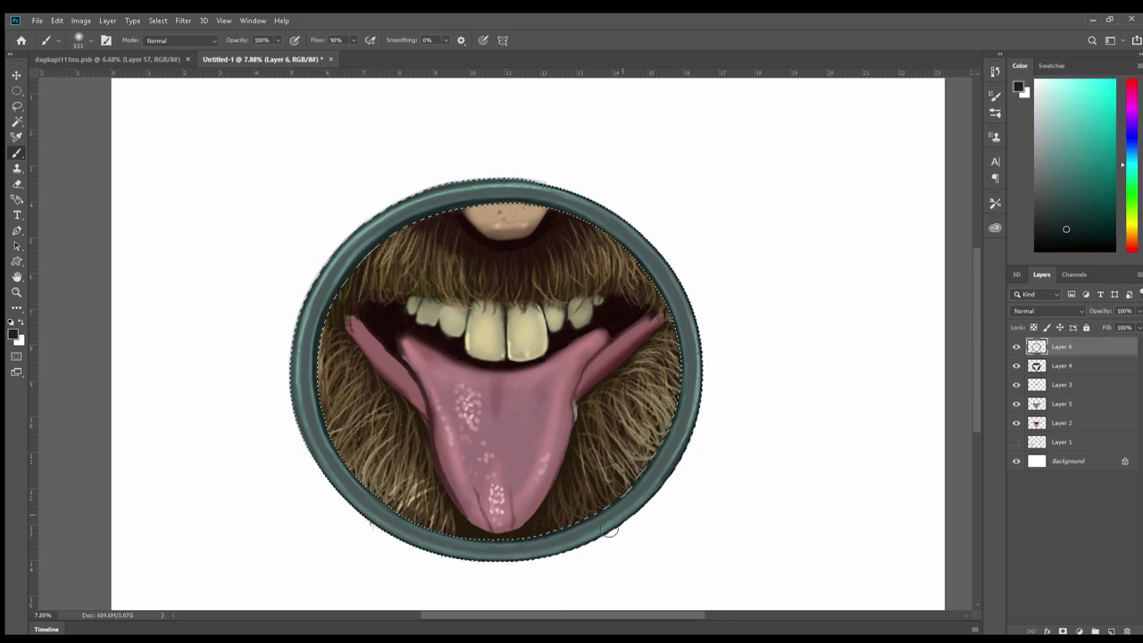
key(o)
key(alt+bracketleft)
key(alt+bracketleft)
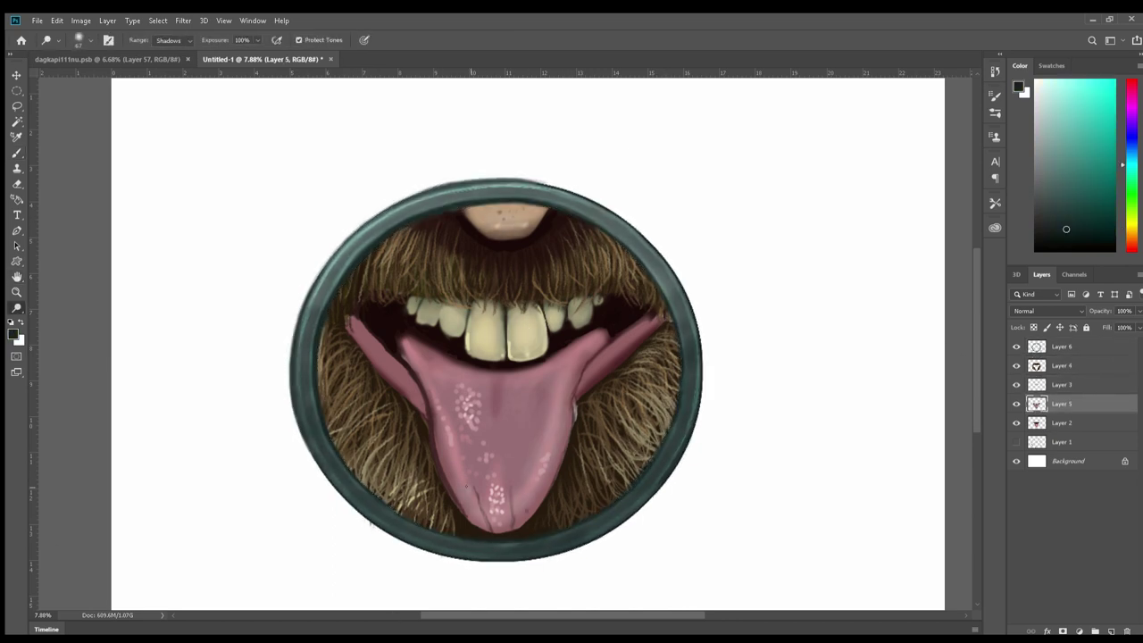
key(b)
alt+click(442, 467)
ctrl+click(465, 506)
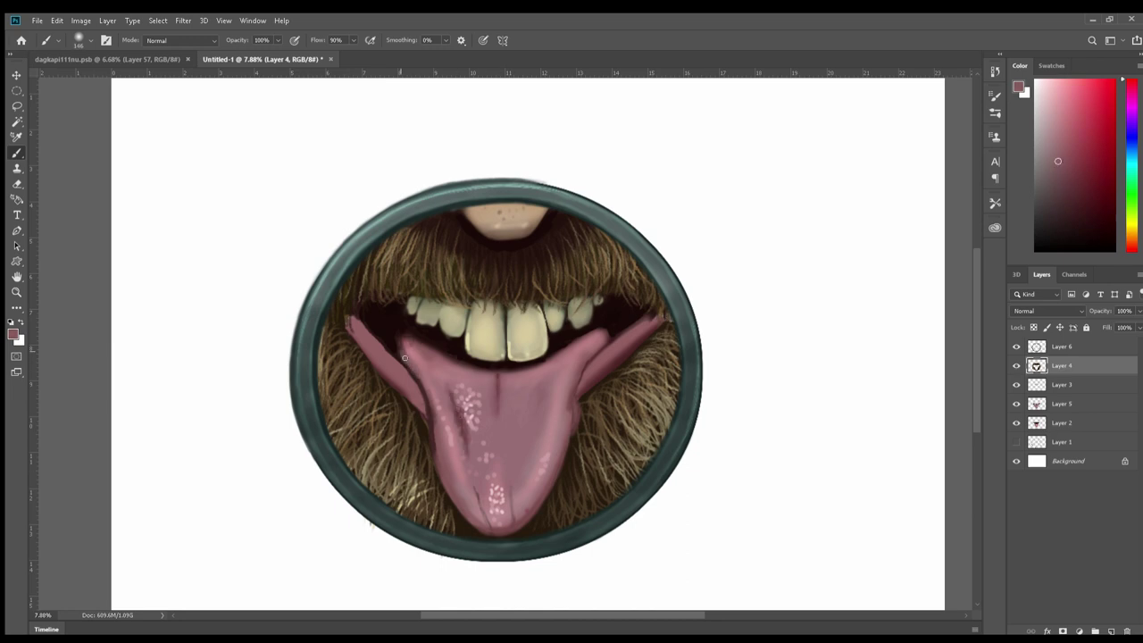
alt+click(447, 366)
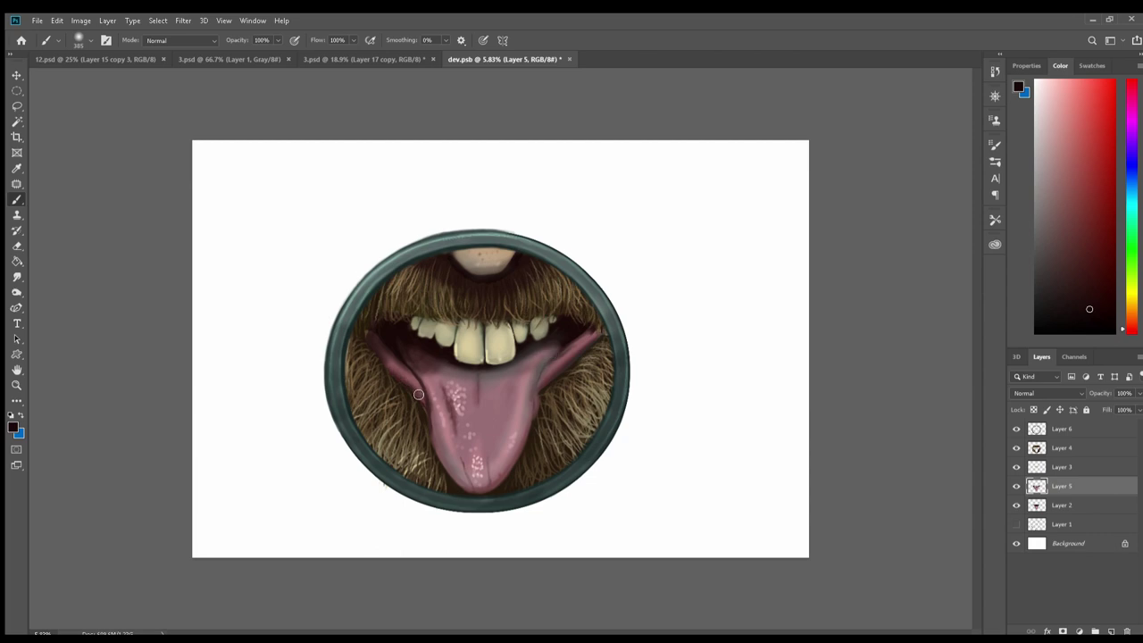
Zoom in on the mouth and sample the tongue's pink and a lighter pink.
scroll(536, 384, up, 2)
scroll(536, 384, up, 1)
scroll(535, 384, up, 1)
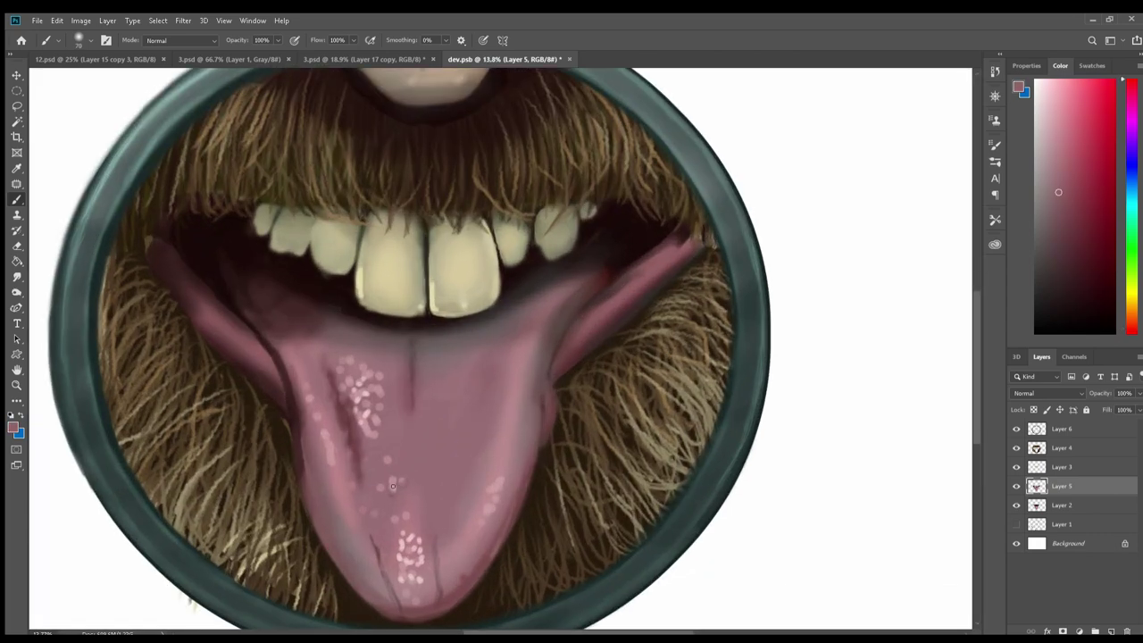
alt+click(285, 369)
ctrl+click(306, 423)
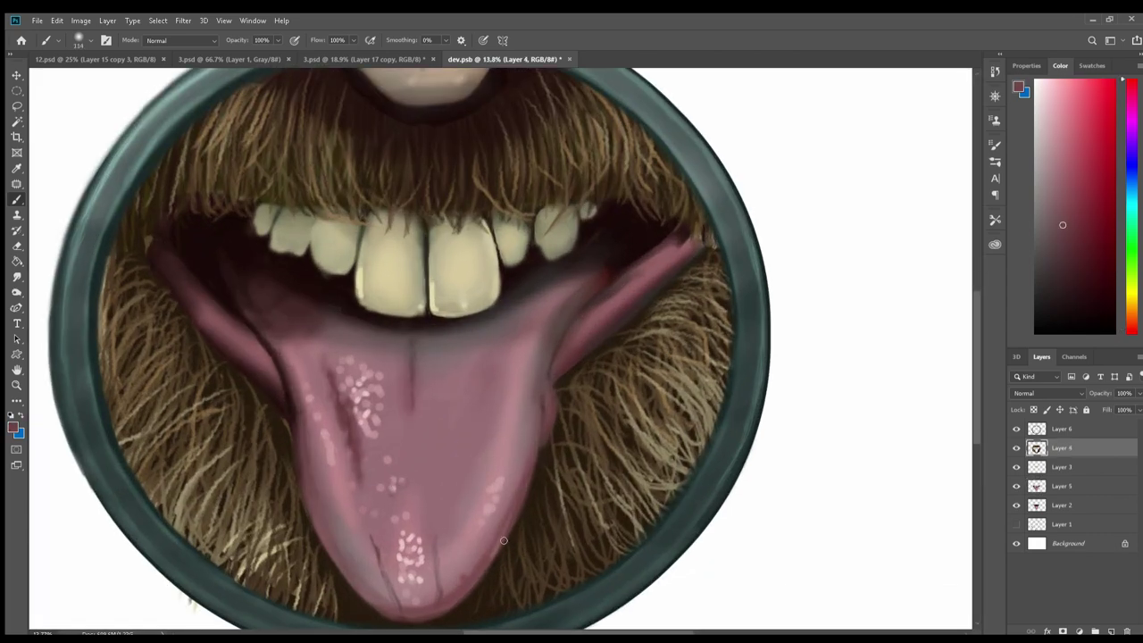
scroll(390, 584, down, 1)
alt+click(407, 576)
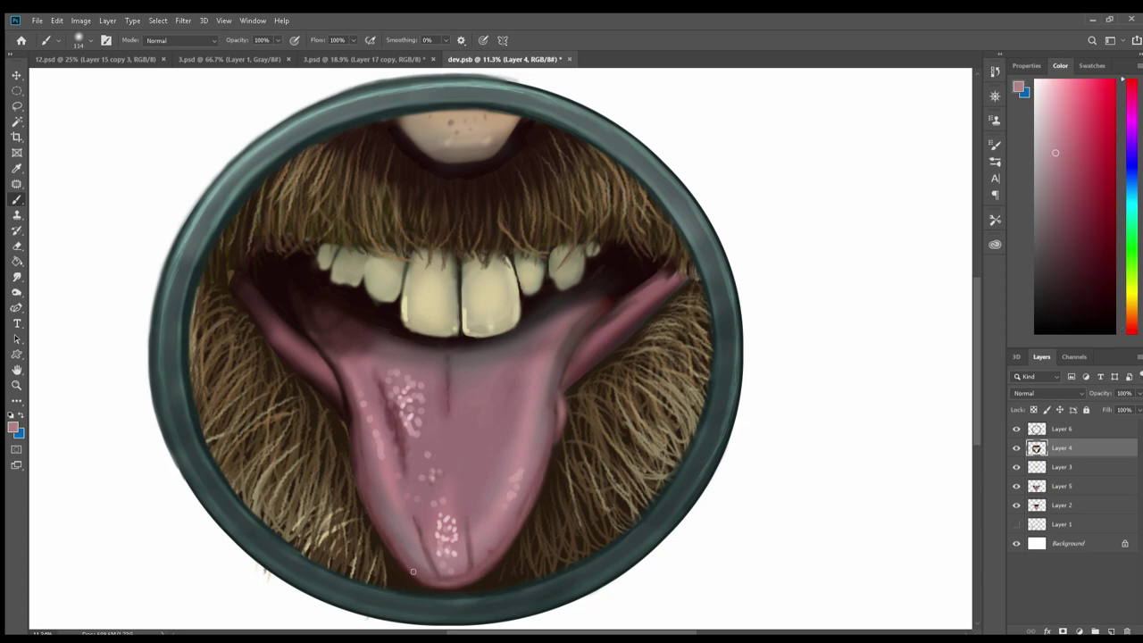
Brighten the front teeth with cream strokes and draw a dark brown gap between the incisors.
alt+click(465, 330)
ctrl+click(466, 330)
drag(481, 296, 384, 277)
alt+click(513, 284)
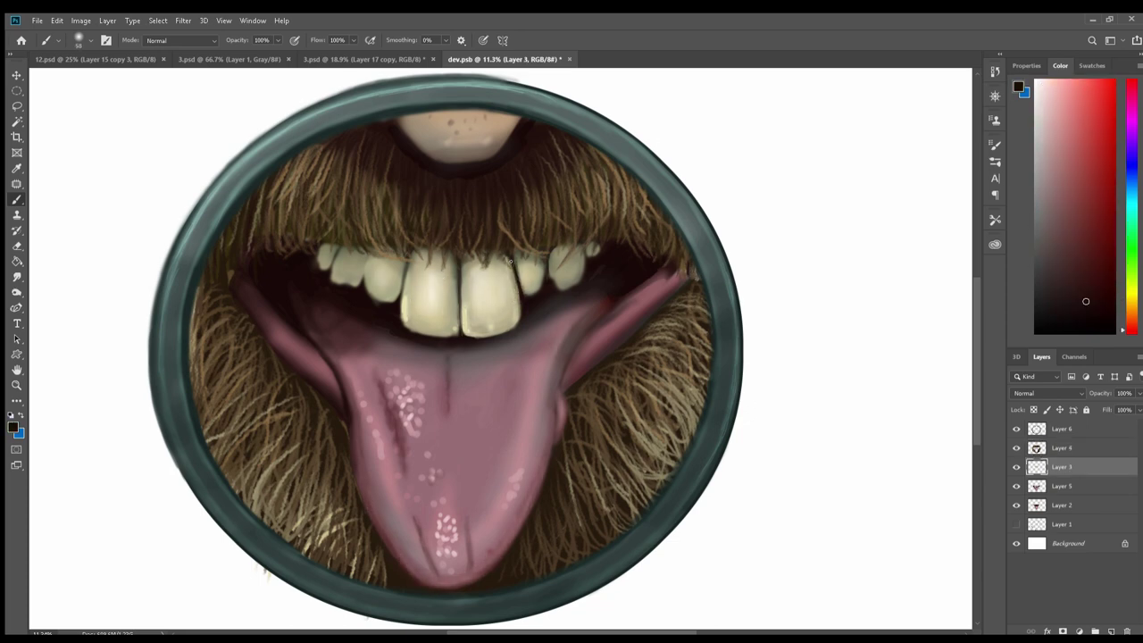
alt+click(553, 268)
drag(457, 299, 457, 330)
alt+click(405, 315)
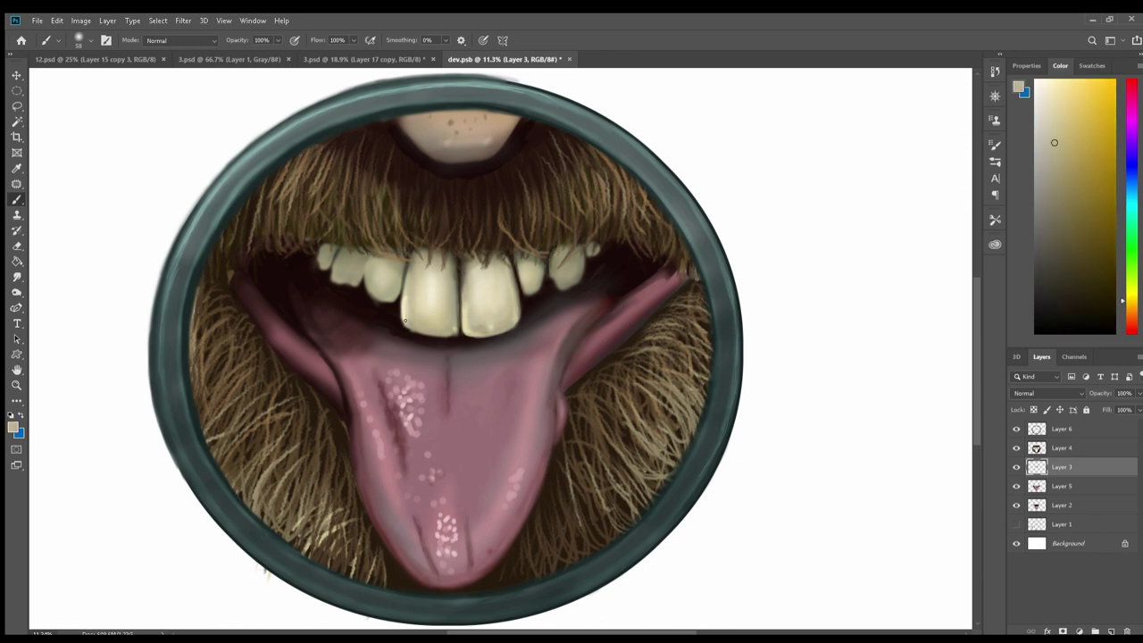
Sample tongue tones across Layers 4 and 5 and paint over the tongue's speckles.
scroll(583, 284, down, 1)
key(alt+bracketright)
click(1051, 123)
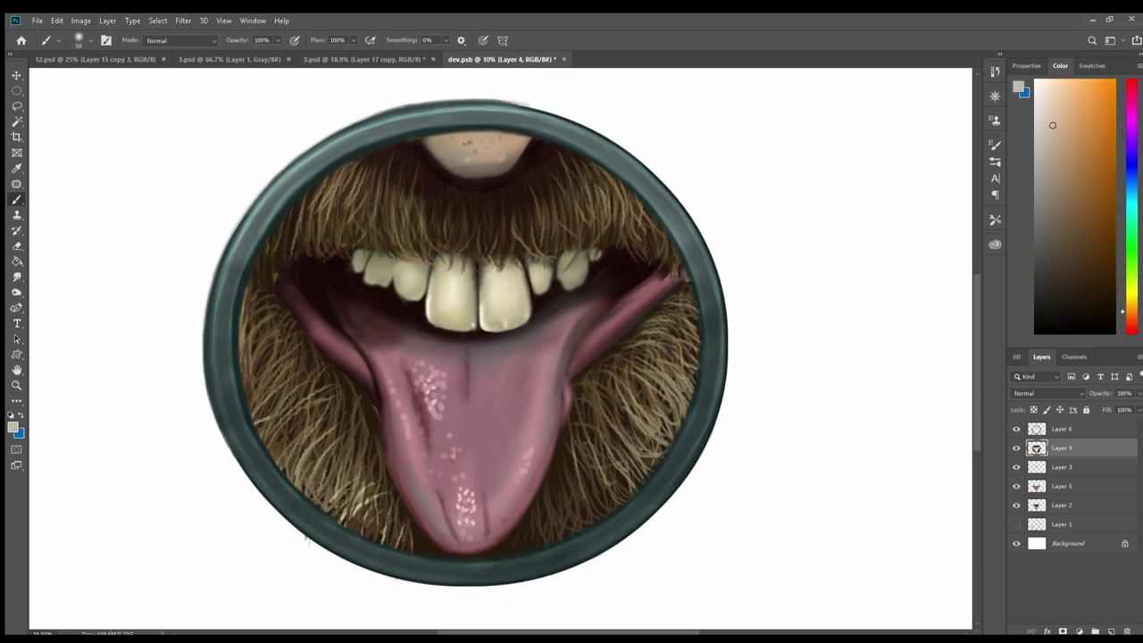
alt+click(388, 449)
alt+click(448, 522)
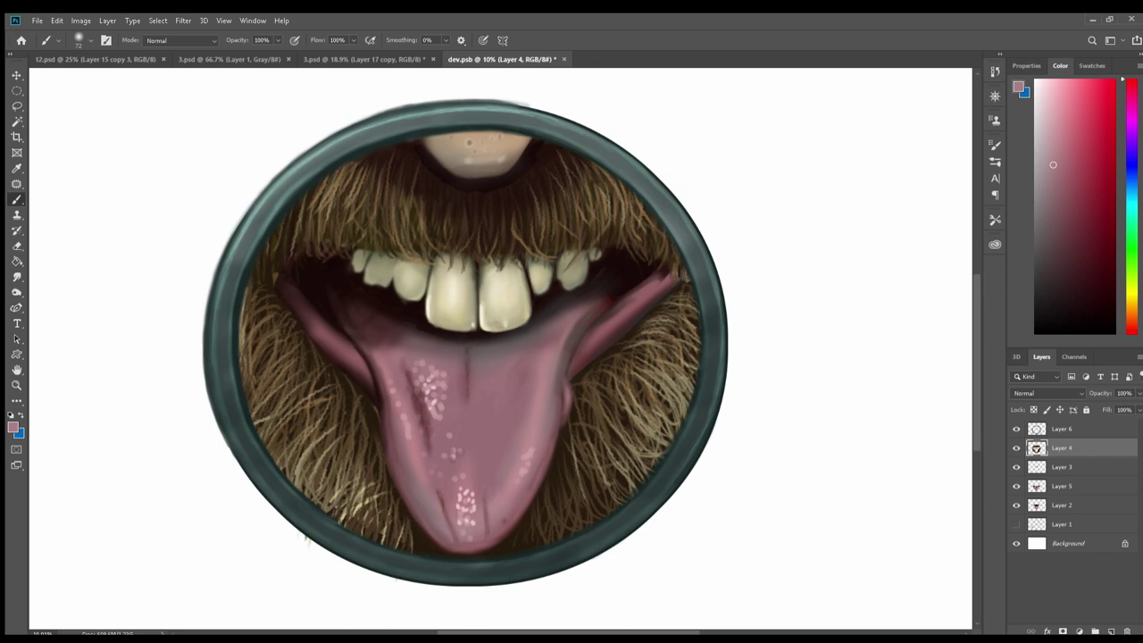
alt+click(495, 452)
key(alt+bracketleft)
key(alt+bracketleft)
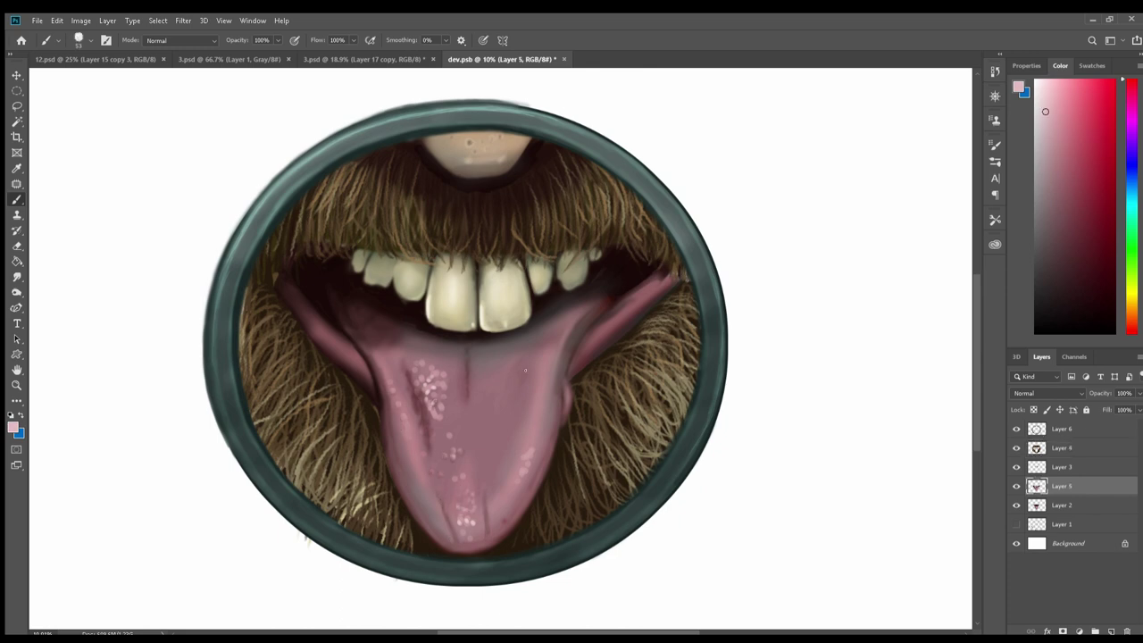
alt+click(430, 419)
key(alt+bracketright)
key(alt+bracketright)
drag(416, 365, 464, 481)
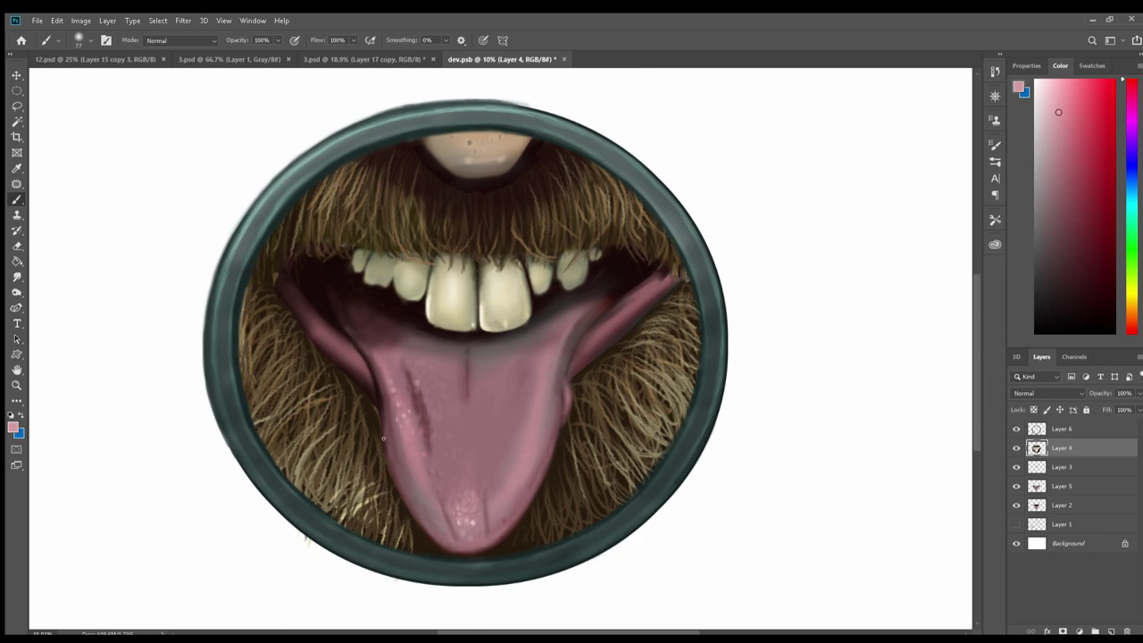
Sample a skin-orange and a light mint colour and move to the ring's Layer 6.
alt+scroll(652, 398, down, 2)
alt+scroll(614, 412, up, 3)
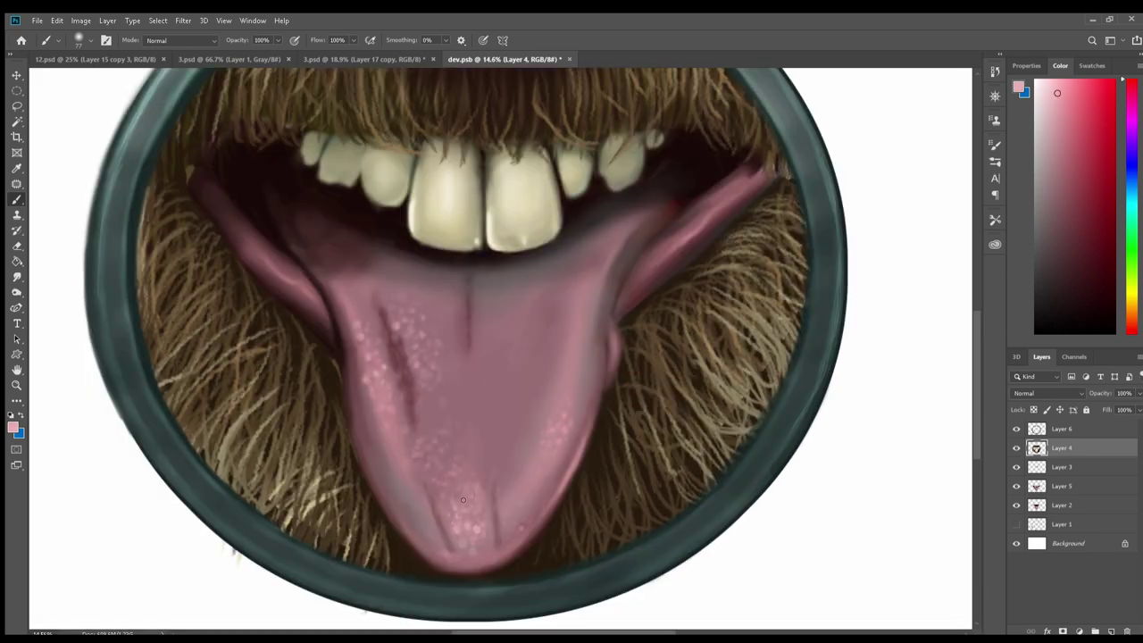
alt+scroll(536, 357, down, 3)
alt+scroll(660, 130, up, 3)
alt+scroll(659, 129, down, 3)
alt+click(564, 167)
alt+click(655, 265)
key(alt+bracketright)
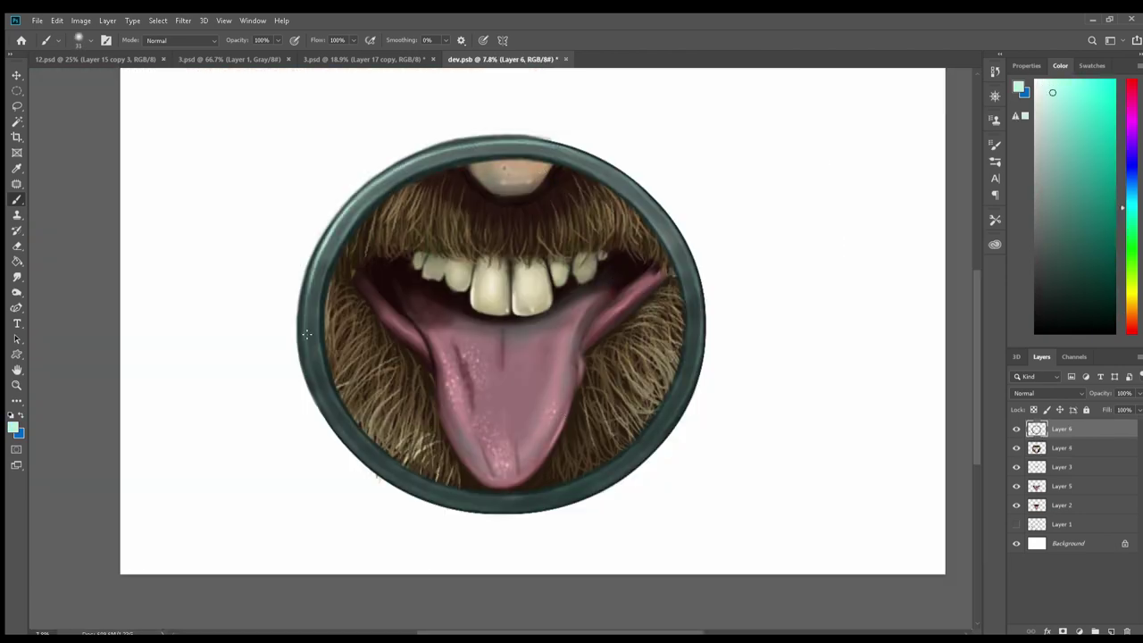
Brush mint highlights along the ring's top-left rim and right inner edge.
drag(536, 141, 351, 231)
drag(677, 236, 701, 330)
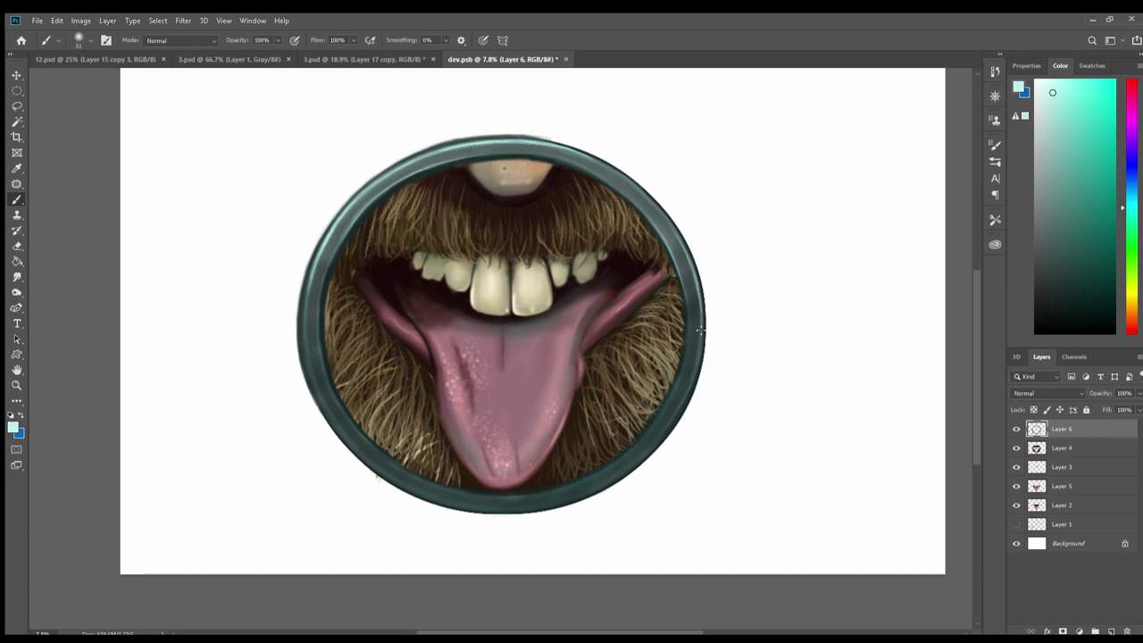